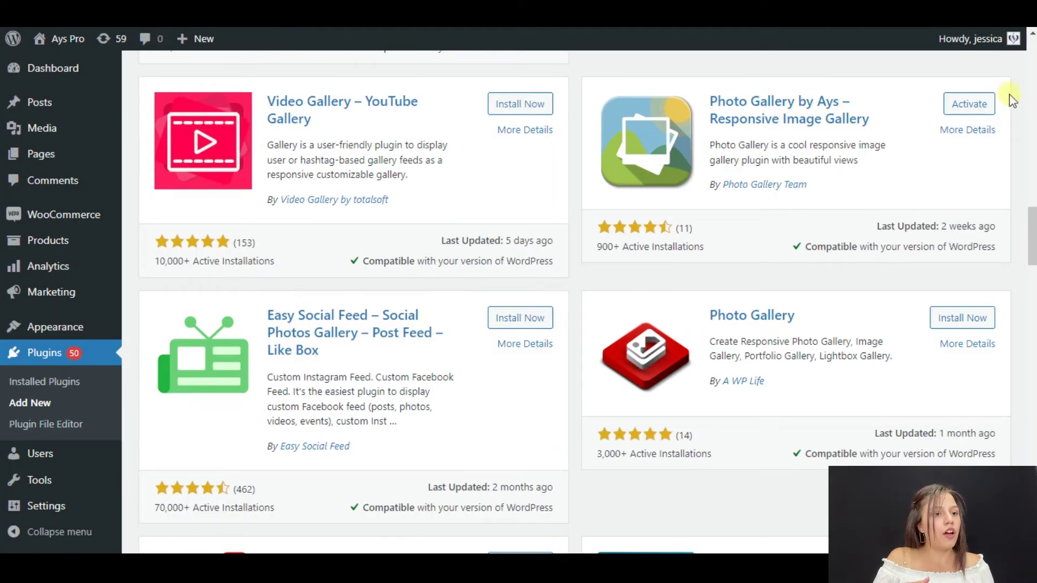
Activate the Photo Gallery by Ays plugin and start adding a new gallery
{"action": "left_click", "coordinate": [987, 117]}
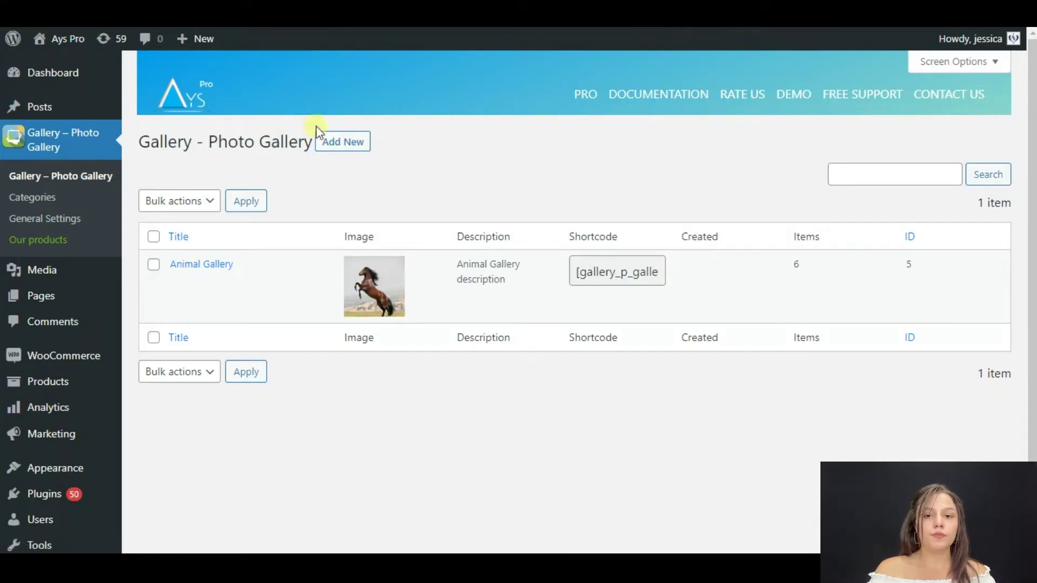
{"action": "left_click", "coordinate": [344, 143]}
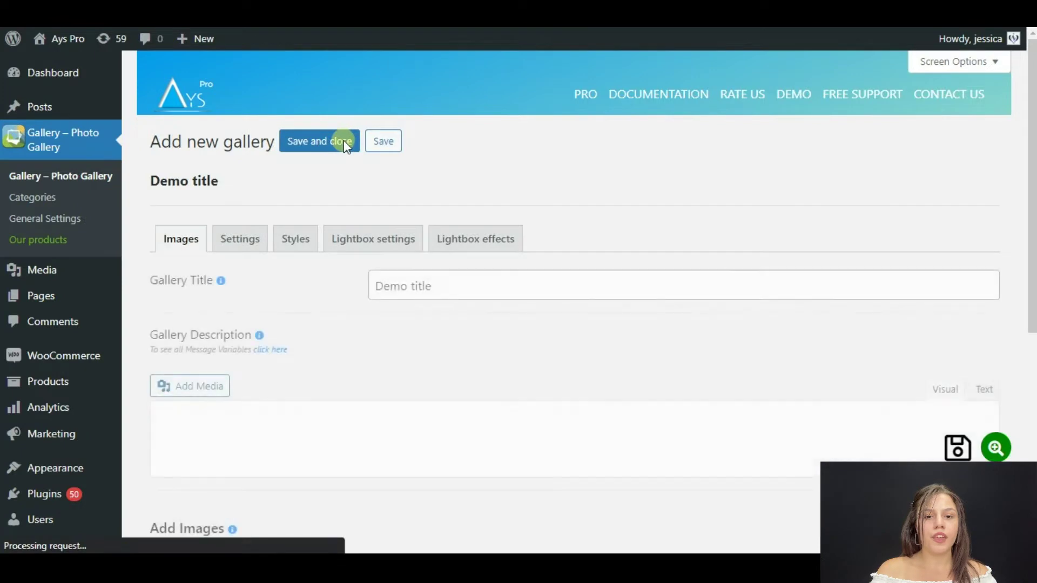
Replace the new gallery's placeholder title with Flowers
{"action": "scroll", "coordinate": [459, 206], "scroll_direction": "down", "scroll_amount": 1}
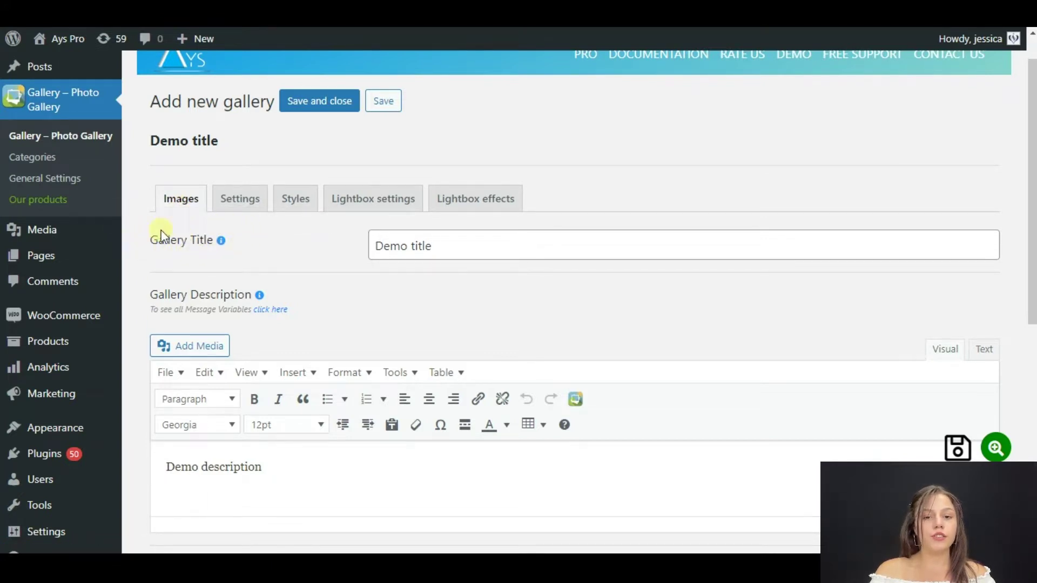
{"action": "left_click", "coordinate": [432, 250]}
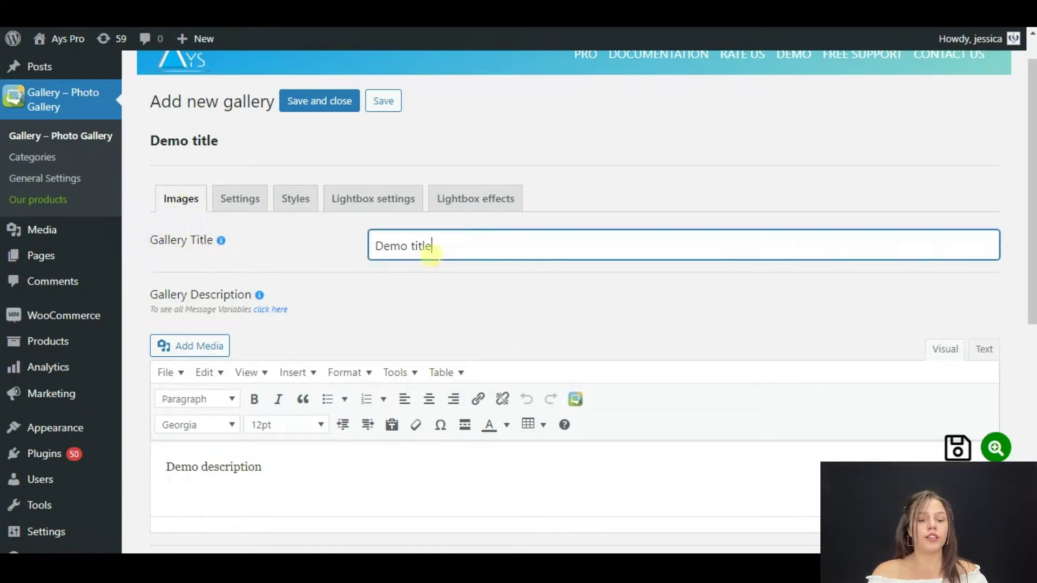
{"action": "left_click_drag", "start_coordinate": [432, 250], "coordinate": [245, 265]}
{"action": "key", "text": "BackSpace"}
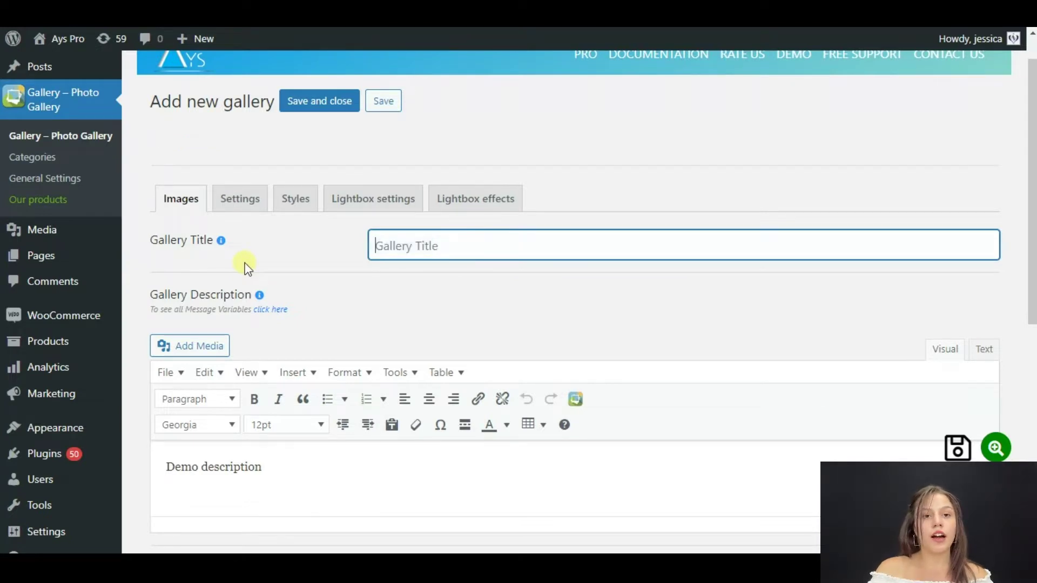
{"action": "type", "text": "Flowers"}
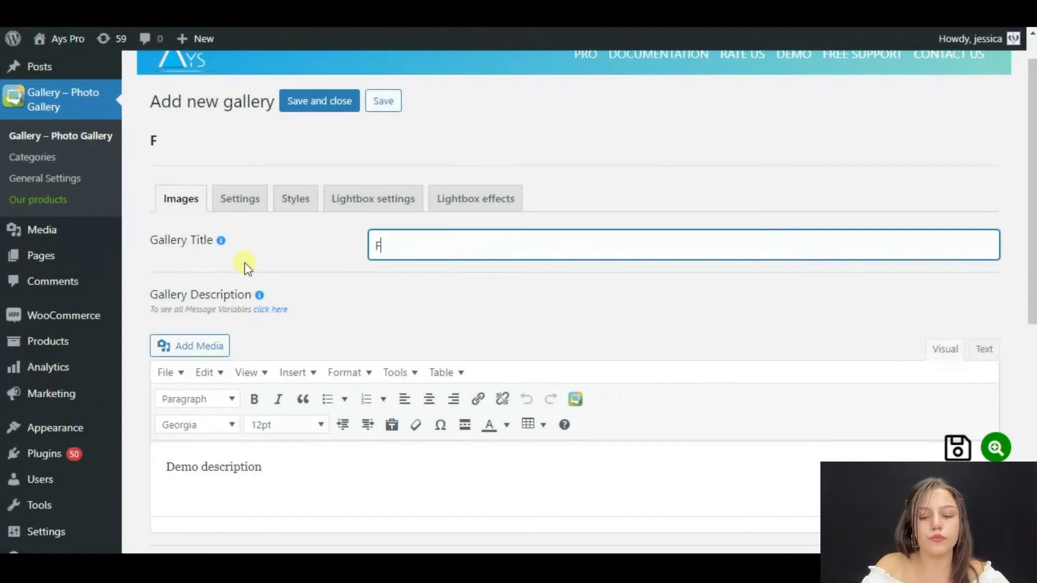
{"action": "left_click", "coordinate": [259, 268]}
{"action": "scroll", "coordinate": [254, 331], "scroll_direction": "down", "scroll_amount": 2}
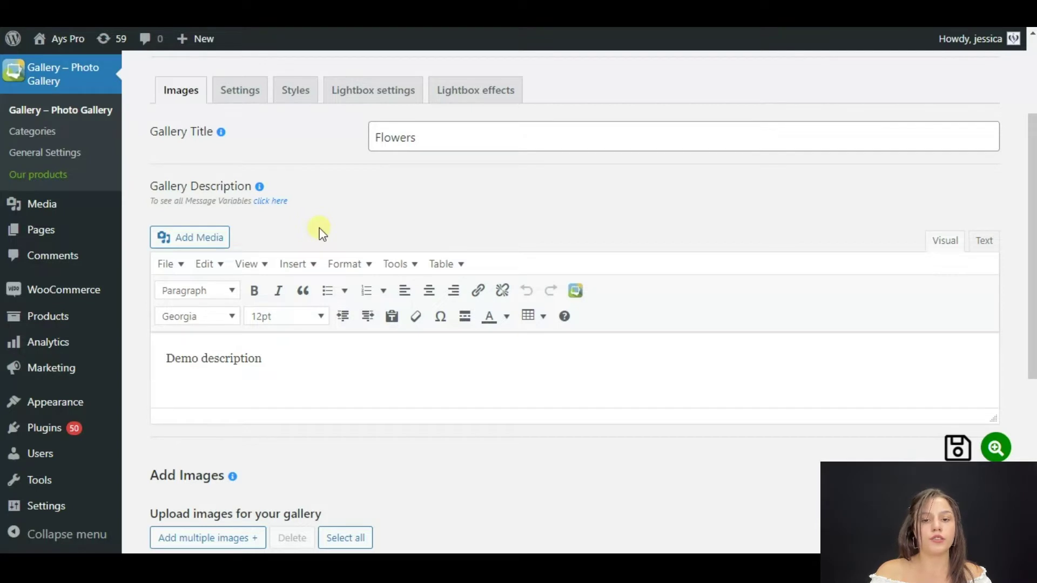
{"action": "scroll", "coordinate": [321, 270], "scroll_direction": "down", "scroll_amount": 6}
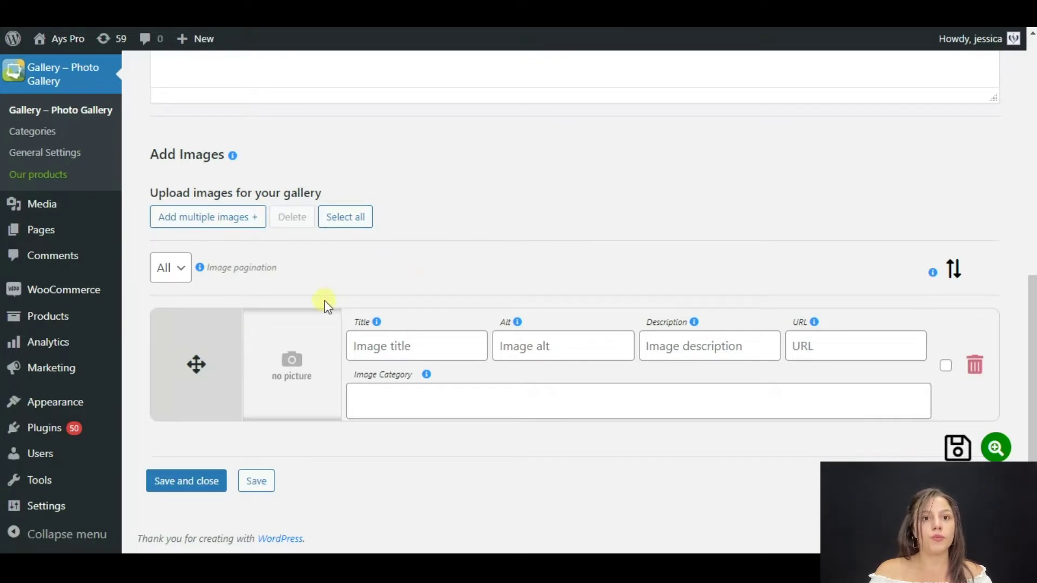
{"action": "left_click", "coordinate": [293, 389]}
{"action": "left_click", "coordinate": [524, 316]}
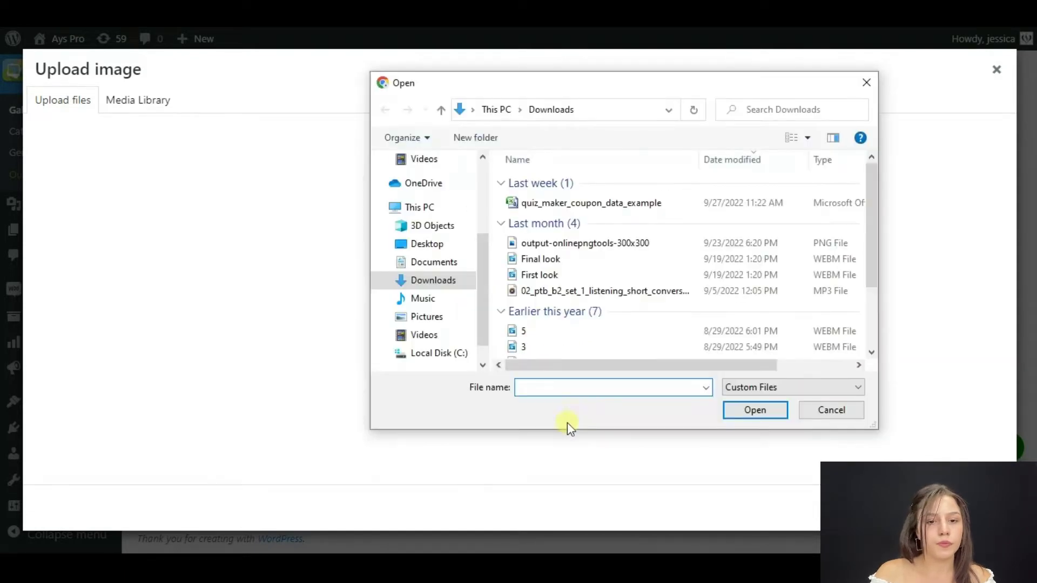
{"action": "left_click", "coordinate": [429, 244]}
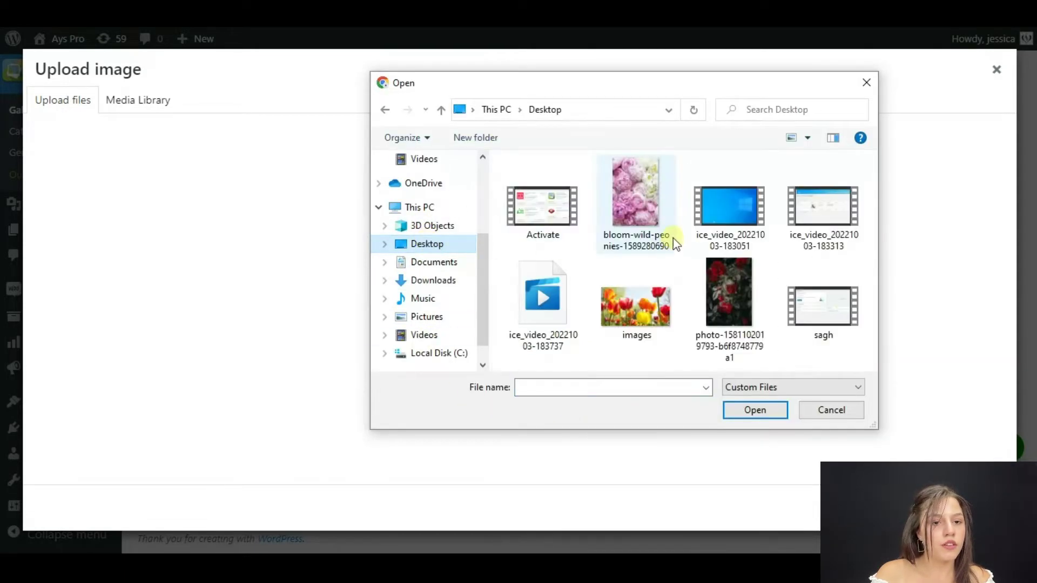
{"action": "left_click", "coordinate": [618, 188]}
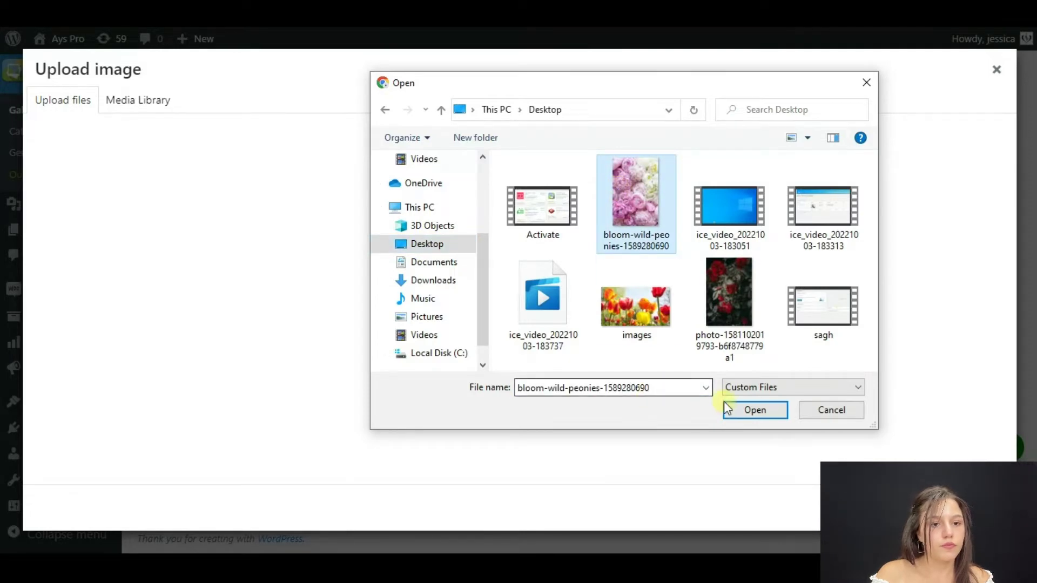
{"action": "left_click", "coordinate": [738, 411]}
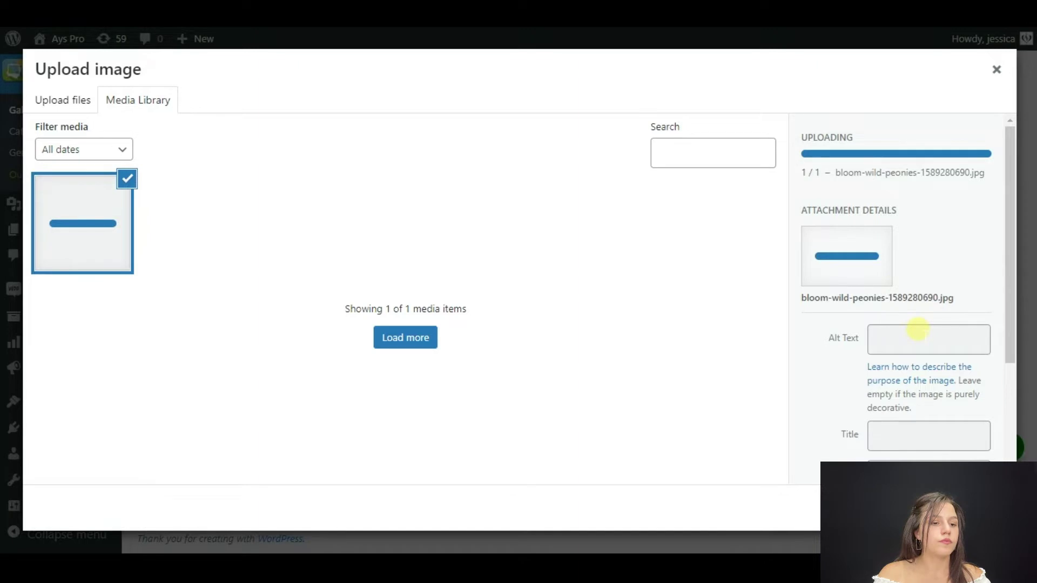
Title the uploaded peony image Pionies and insert it into the gallery
{"action": "left_click_drag", "start_coordinate": [1006, 300], "coordinate": [1010, 374]}
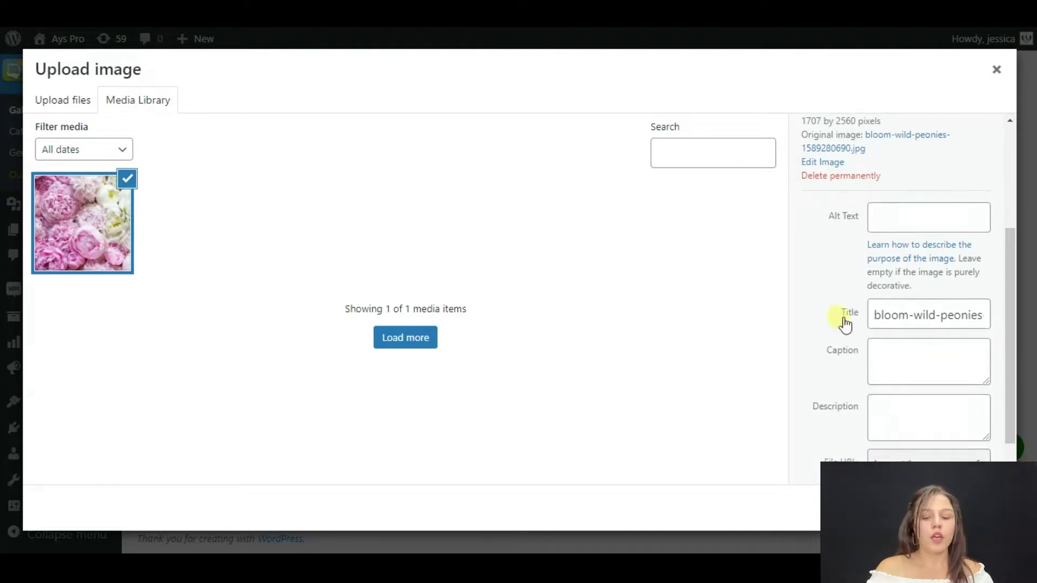
{"action": "left_click", "coordinate": [871, 317]}
{"action": "key", "text": "ctrl+a"}
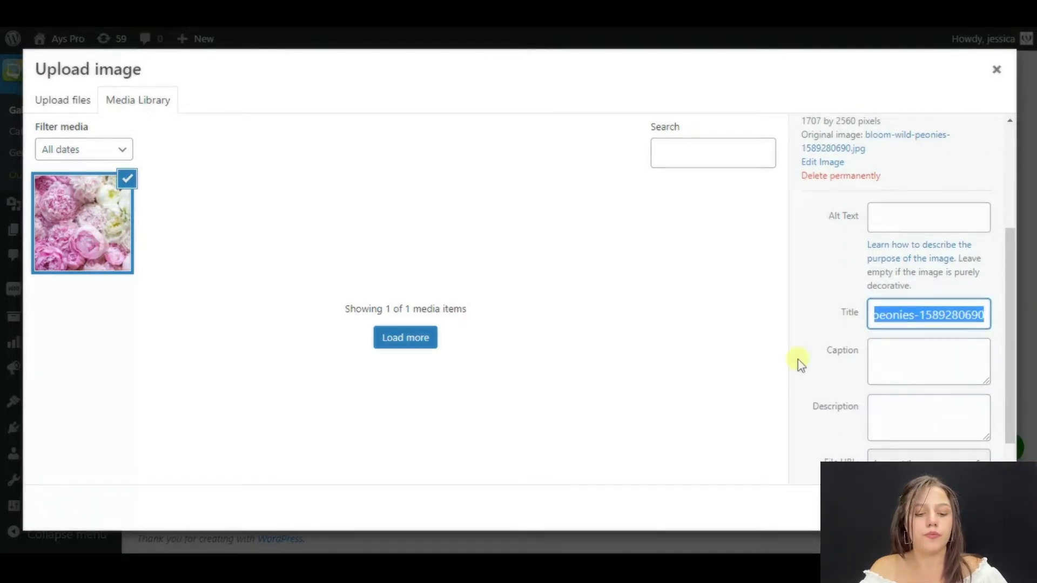
{"action": "type", "text": "Pionies"}
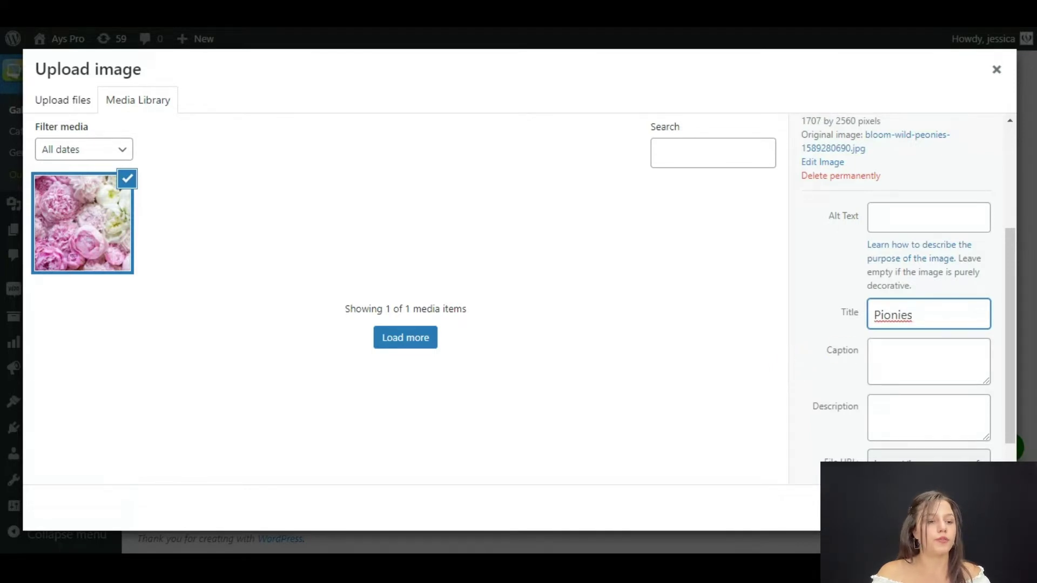
{"action": "key", "text": "Return"}
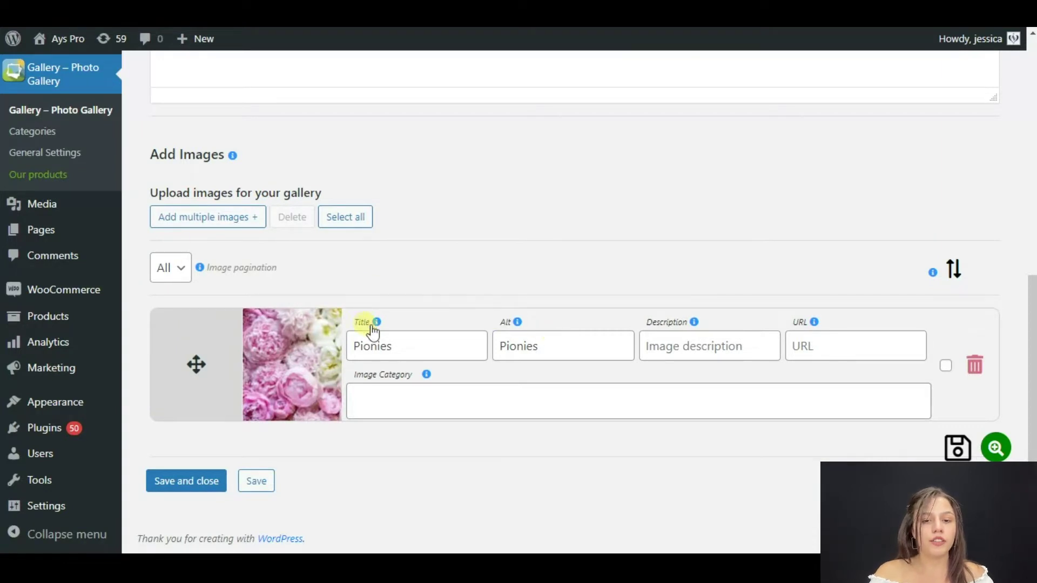
{"action": "mouse_move", "coordinate": [373, 328]}
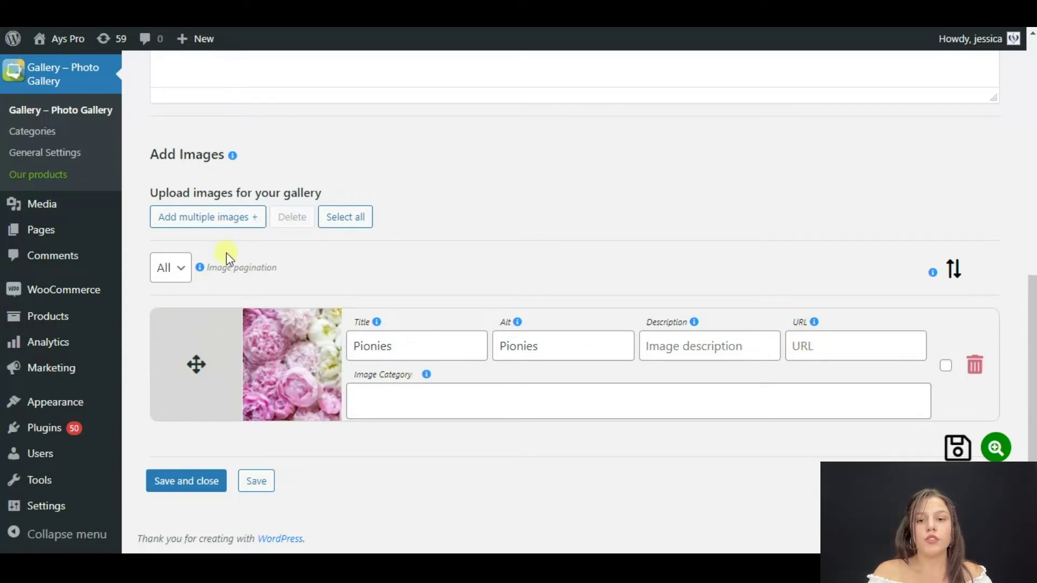
Upload the tulip picture named images from the Desktop as an additional gallery image
{"action": "left_click", "coordinate": [229, 223]}
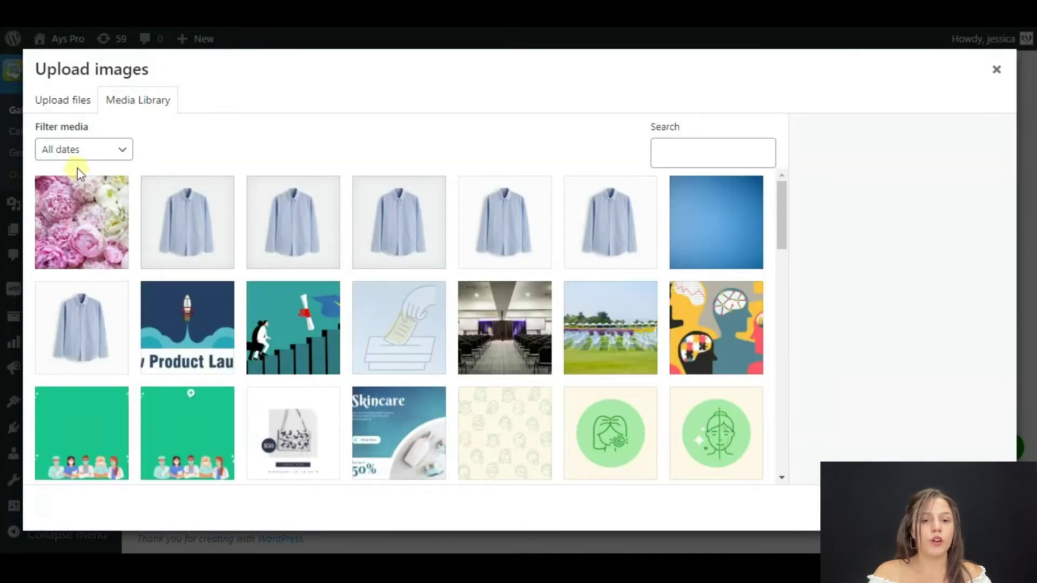
{"action": "left_click", "coordinate": [51, 104]}
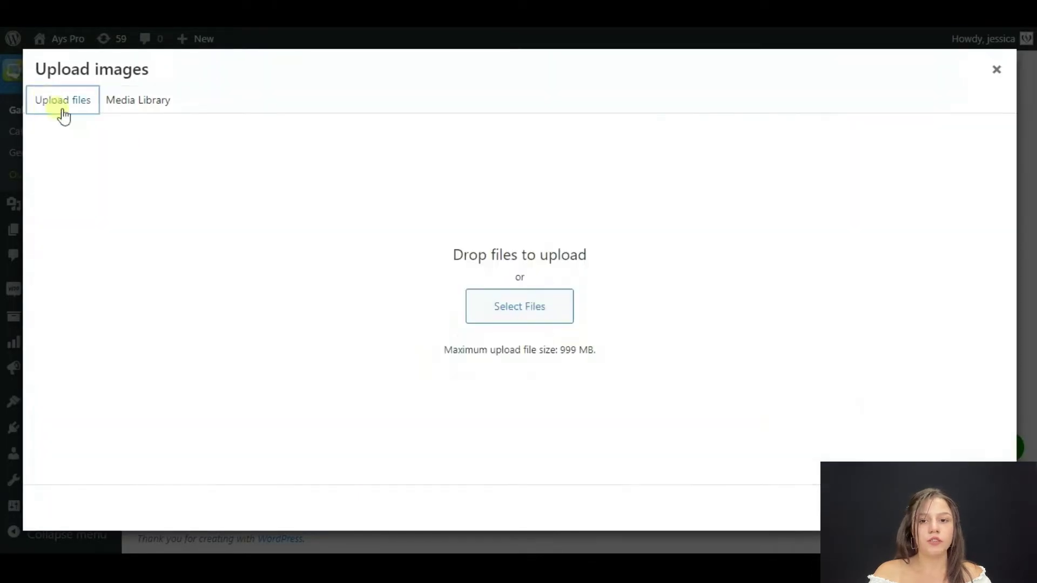
{"action": "left_click", "coordinate": [532, 308]}
{"action": "left_click", "coordinate": [627, 307]}
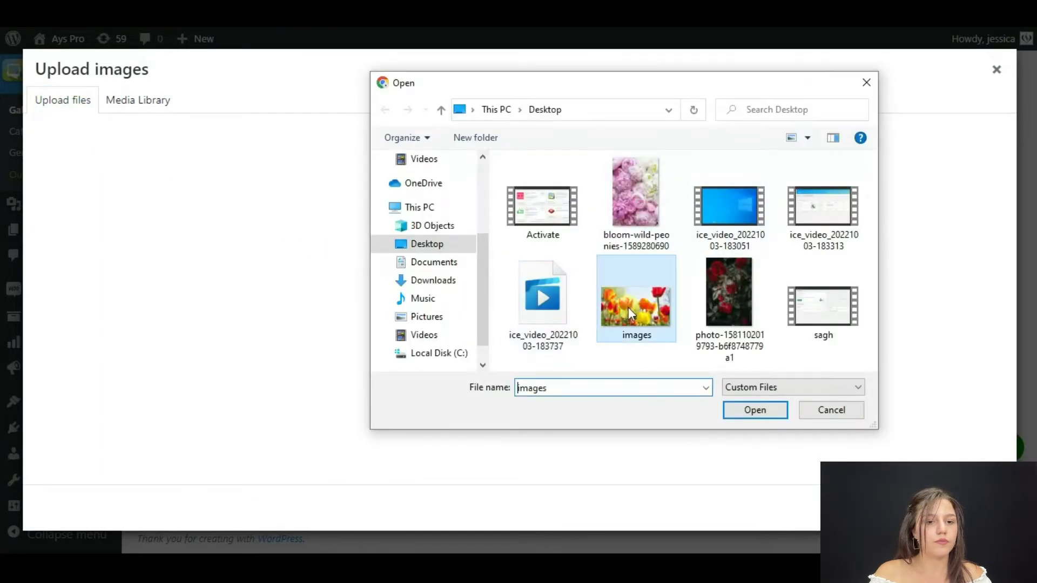
{"action": "left_click", "coordinate": [778, 409]}
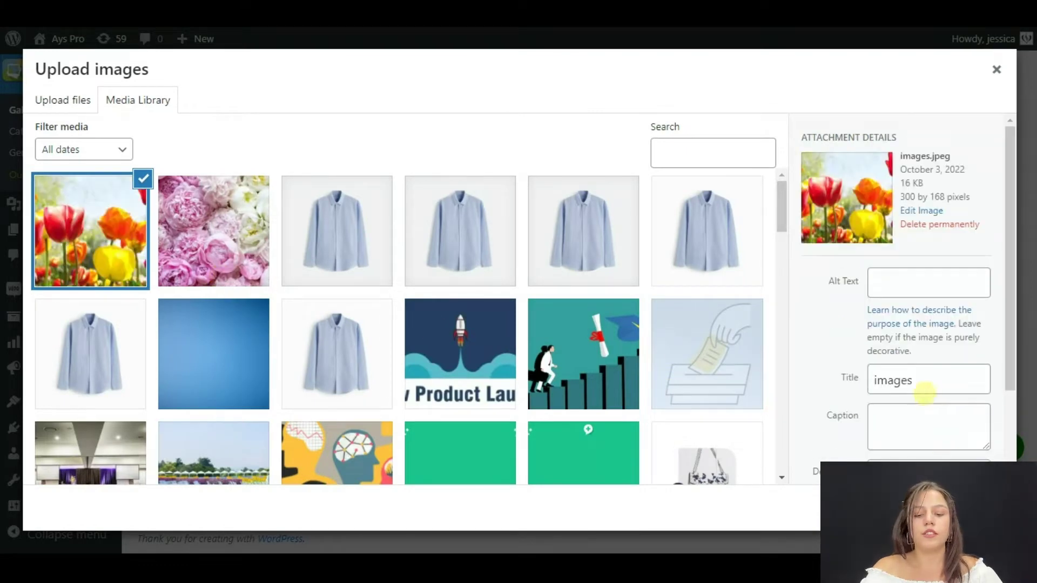
Title the uploaded tulip image Tulips and add it to the gallery
{"action": "left_click_drag", "start_coordinate": [925, 384], "coordinate": [859, 387]}
{"action": "type", "text": "Tulips"}
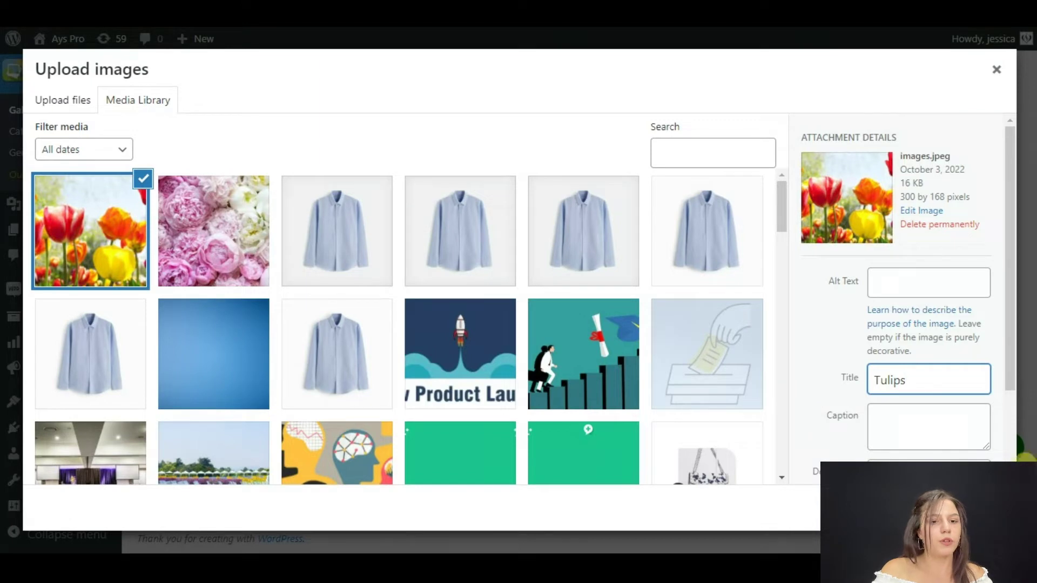
{"action": "left_click", "coordinate": [967, 507]}
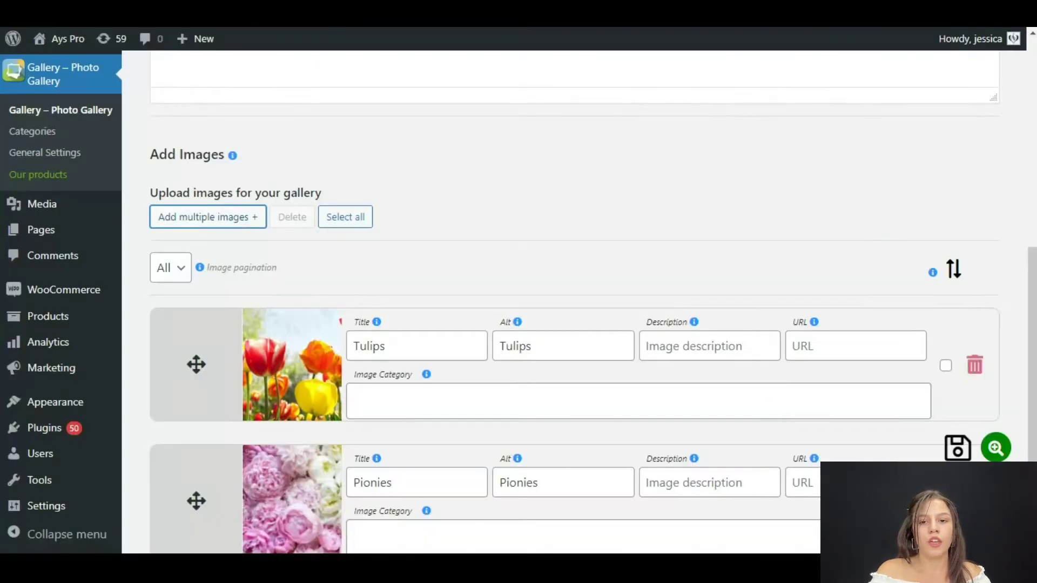
{"action": "left_click", "coordinate": [177, 217]}
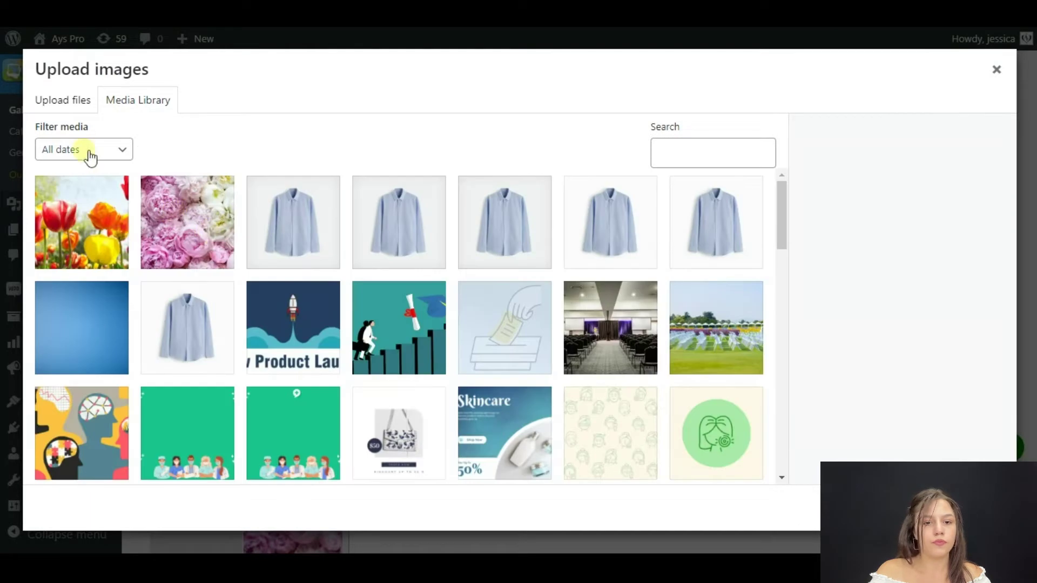
{"action": "left_click", "coordinate": [75, 100]}
{"action": "left_click", "coordinate": [540, 316]}
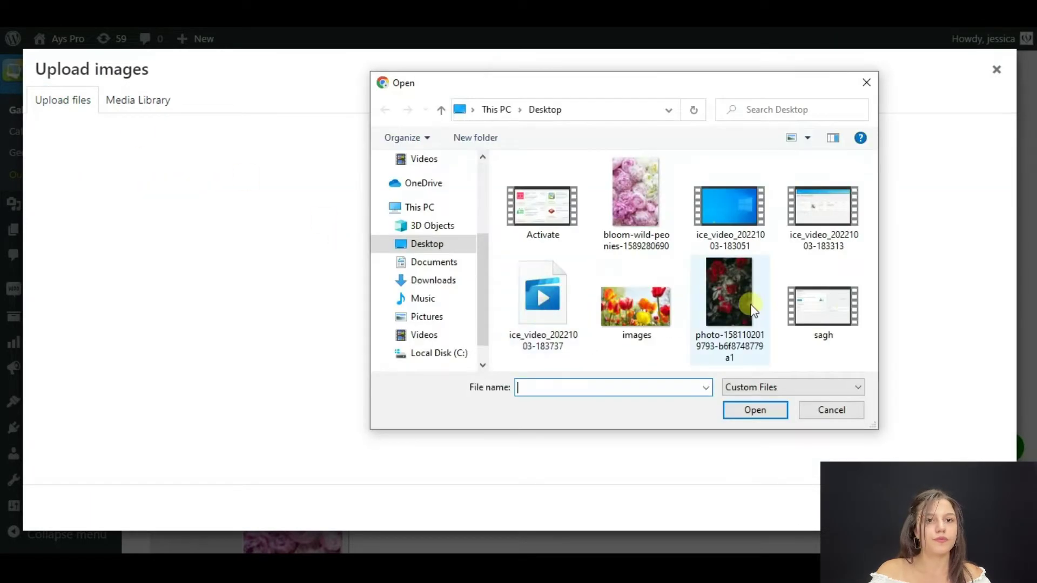
{"action": "left_click", "coordinate": [746, 298]}
{"action": "left_click", "coordinate": [755, 412]}
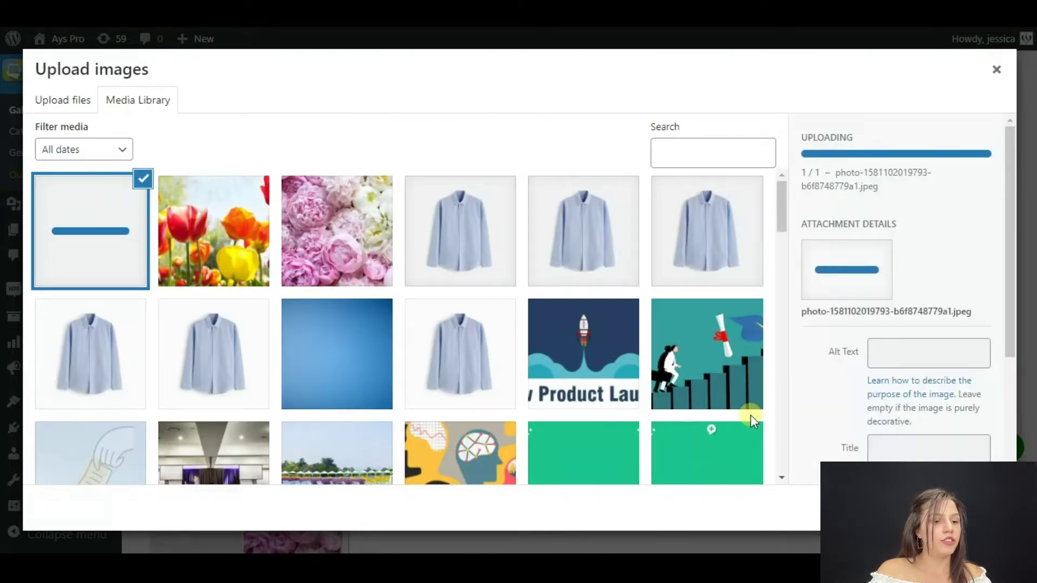
Title the uploaded rose image Roses and add it to the gallery
{"action": "scroll", "coordinate": [926, 389], "scroll_direction": "down", "scroll_amount": 4}
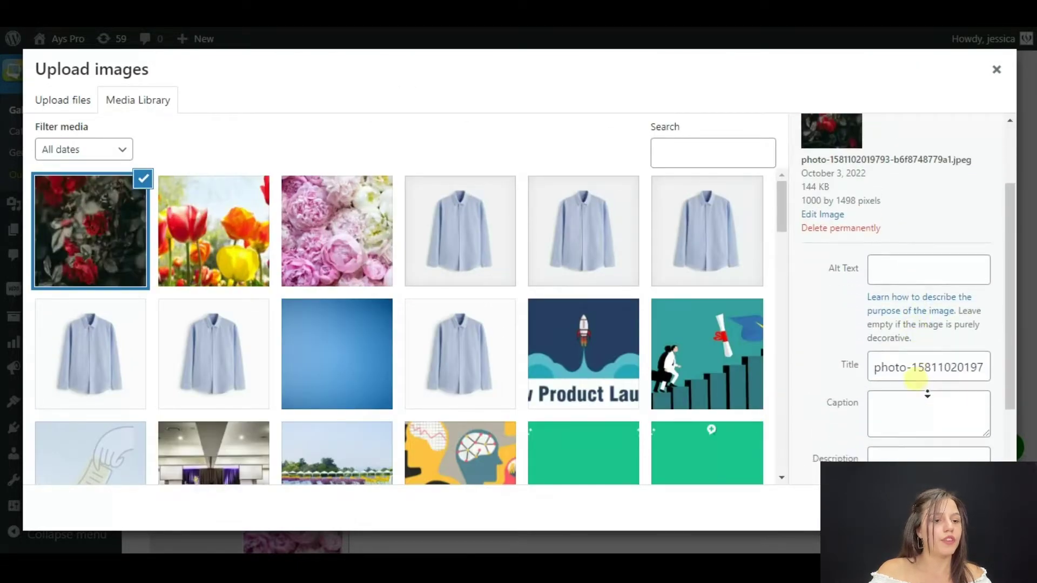
{"action": "left_click_drag", "start_coordinate": [879, 265], "coordinate": [1032, 278]}
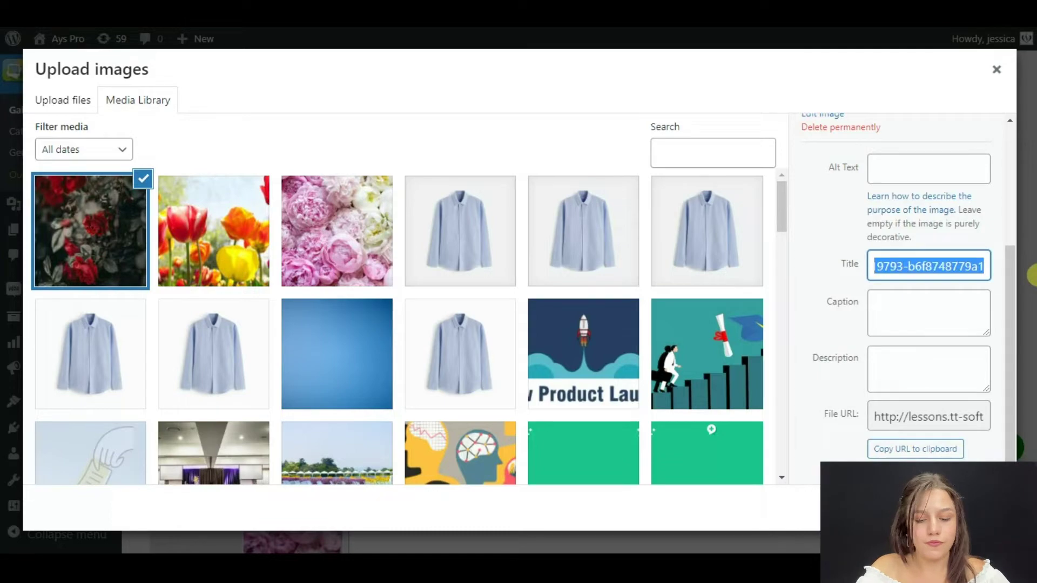
{"action": "type", "text": "Roses"}
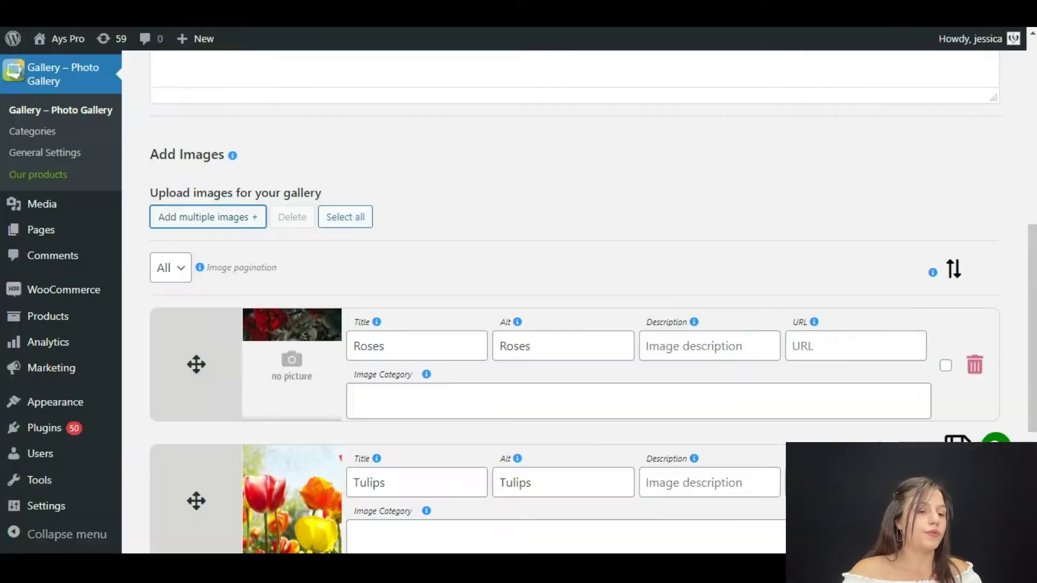
{"action": "left_click", "coordinate": [967, 508]}
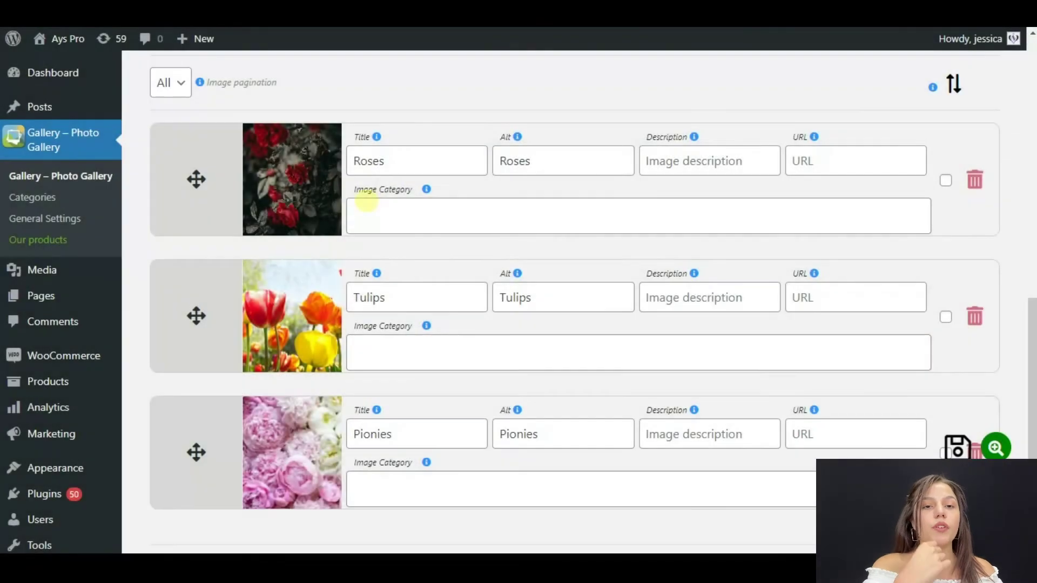
Save the Flowers gallery while keeping it open for editing
{"action": "scroll", "coordinate": [412, 200], "scroll_direction": "down", "scroll_amount": 2}
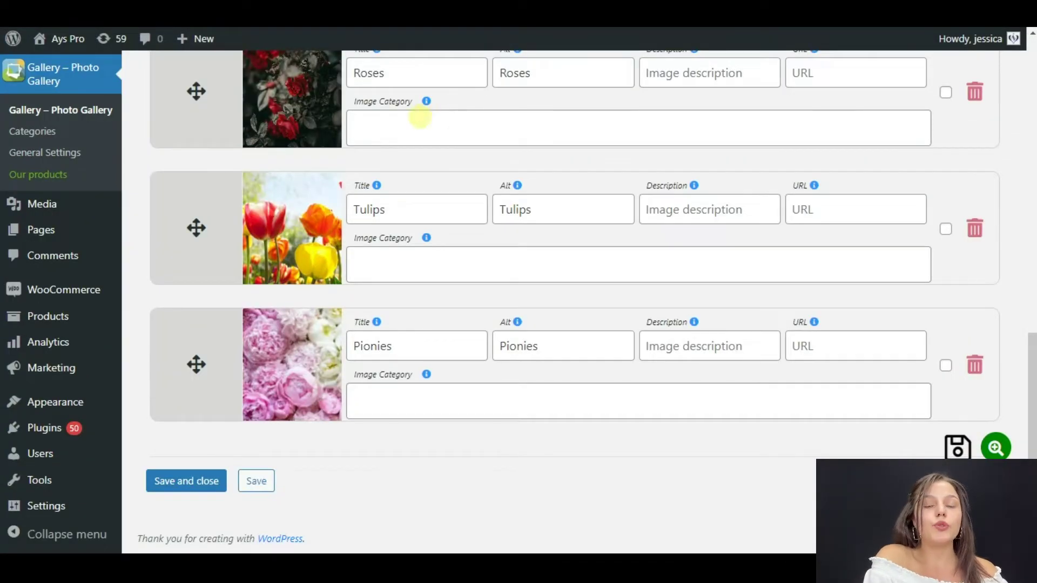
{"action": "left_click", "coordinate": [263, 485]}
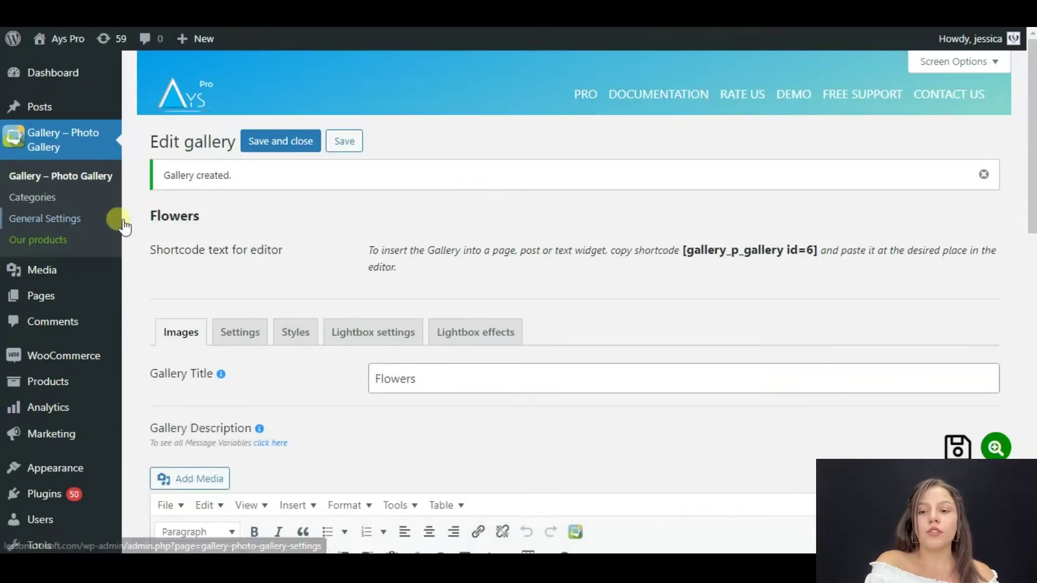
Create a gallery category titled Nature and save it
{"action": "left_click", "coordinate": [31, 198]}
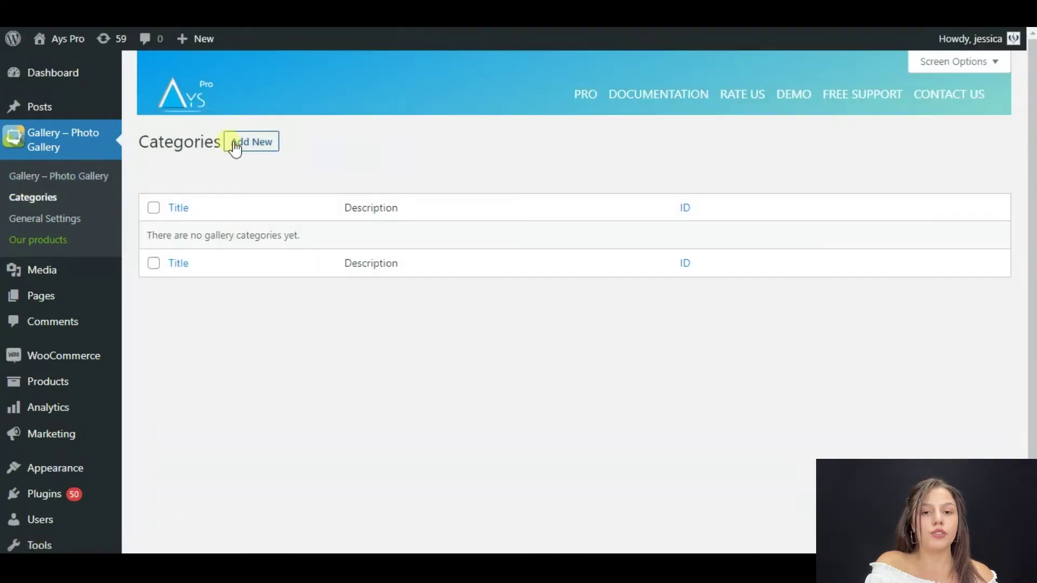
{"action": "left_click", "coordinate": [229, 142]}
{"action": "left_click", "coordinate": [358, 189]}
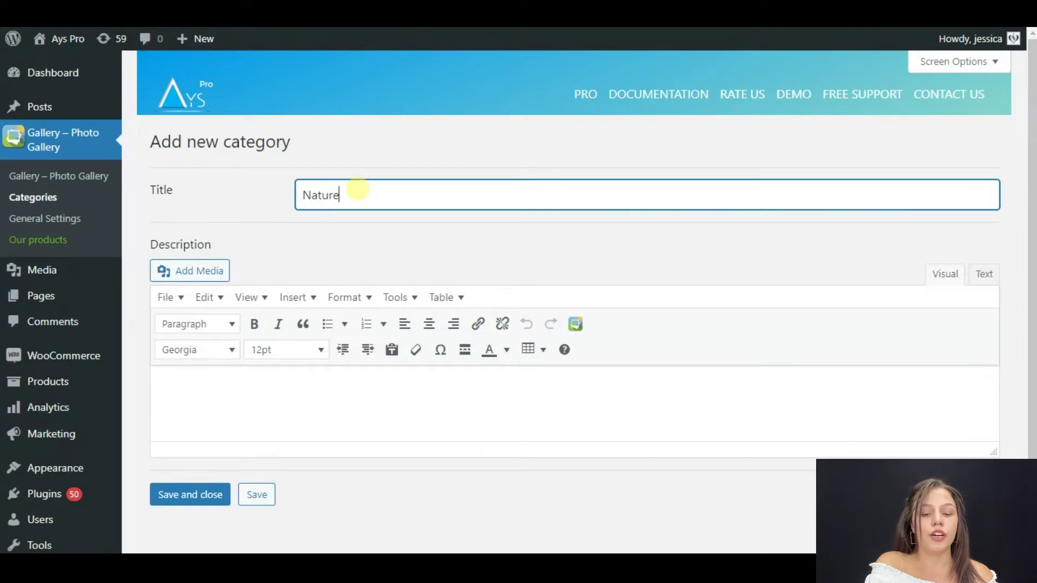
{"action": "left_click", "coordinate": [258, 495]}
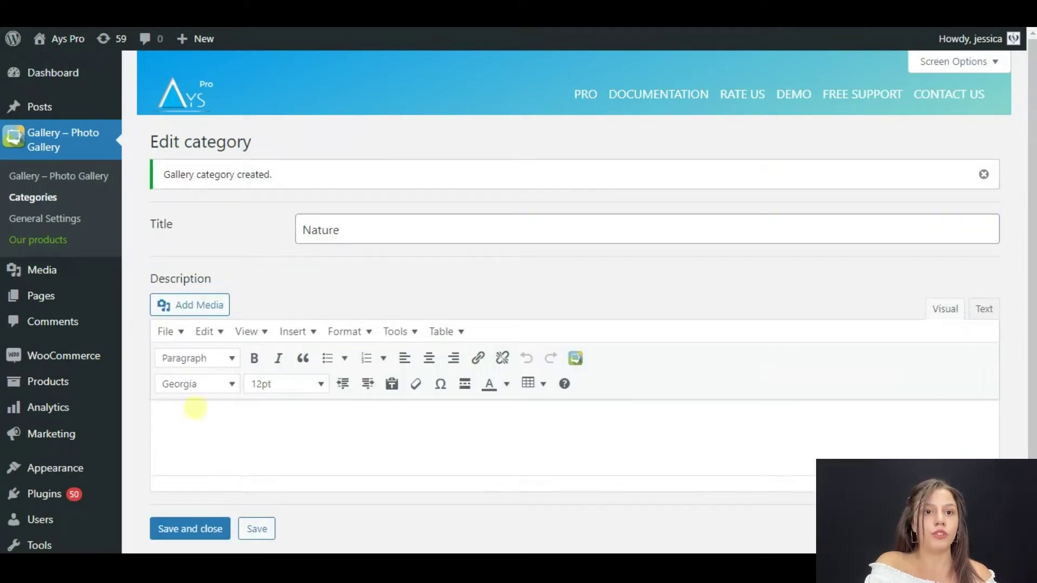
Open the Flowers gallery for editing and assign the Nature category to the Roses image
{"action": "left_click", "coordinate": [66, 178]}
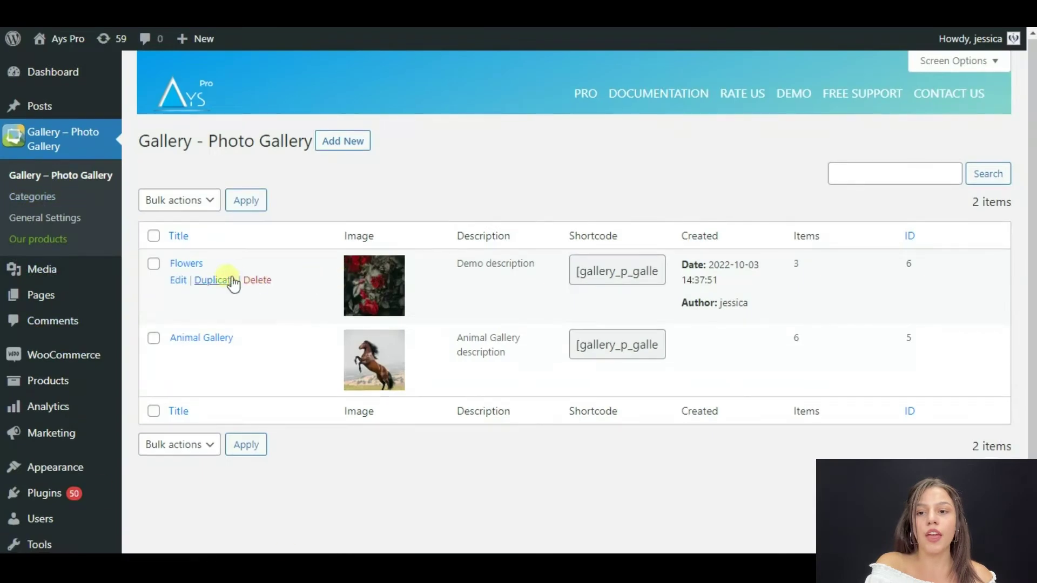
{"action": "left_click", "coordinate": [192, 264]}
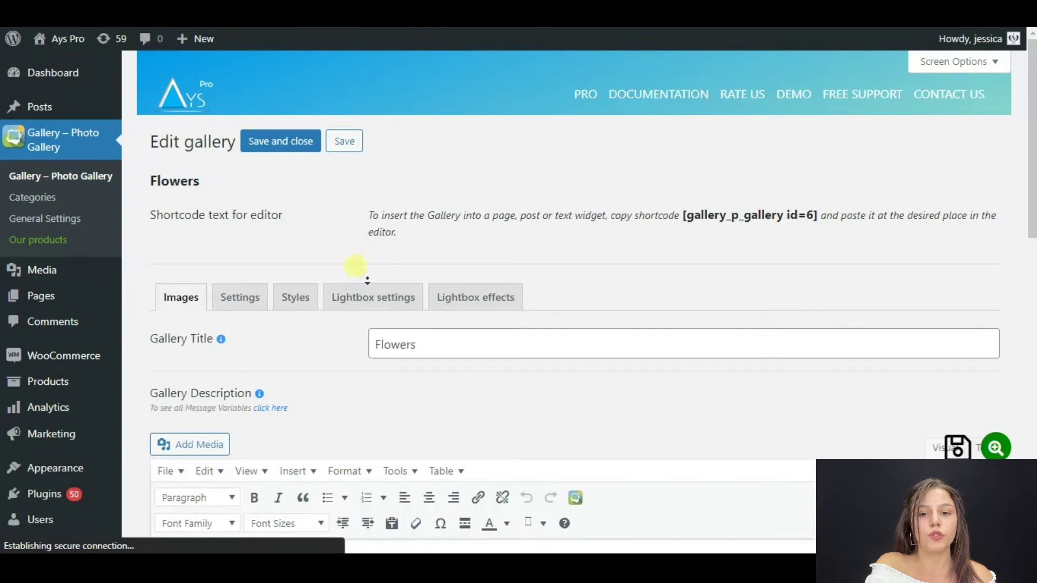
{"action": "scroll", "coordinate": [343, 308], "scroll_direction": "down", "scroll_amount": 10}
{"action": "scroll", "coordinate": [341, 308], "scroll_direction": "down", "scroll_amount": 3}
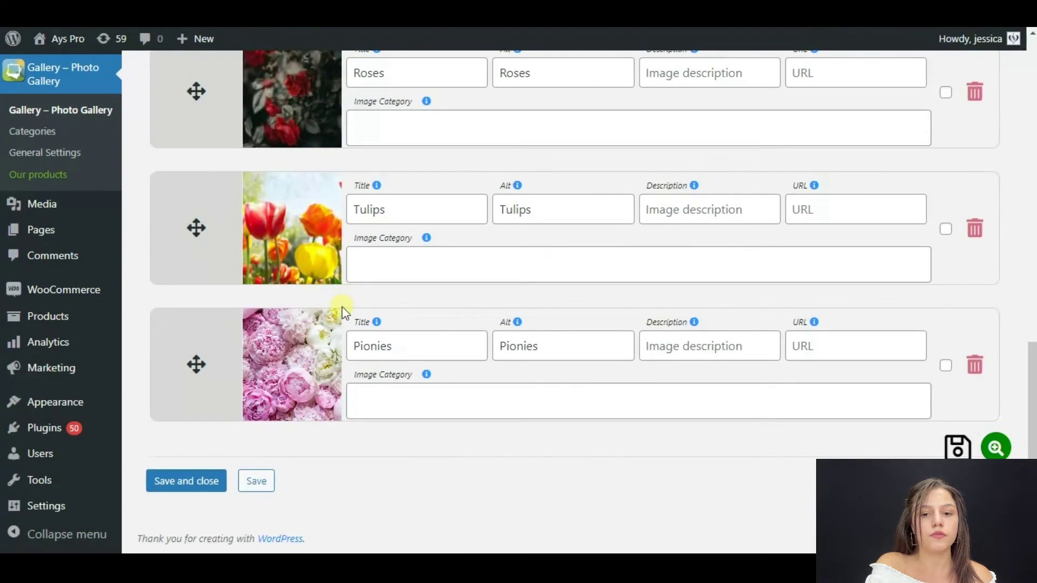
{"action": "left_click", "coordinate": [400, 130]}
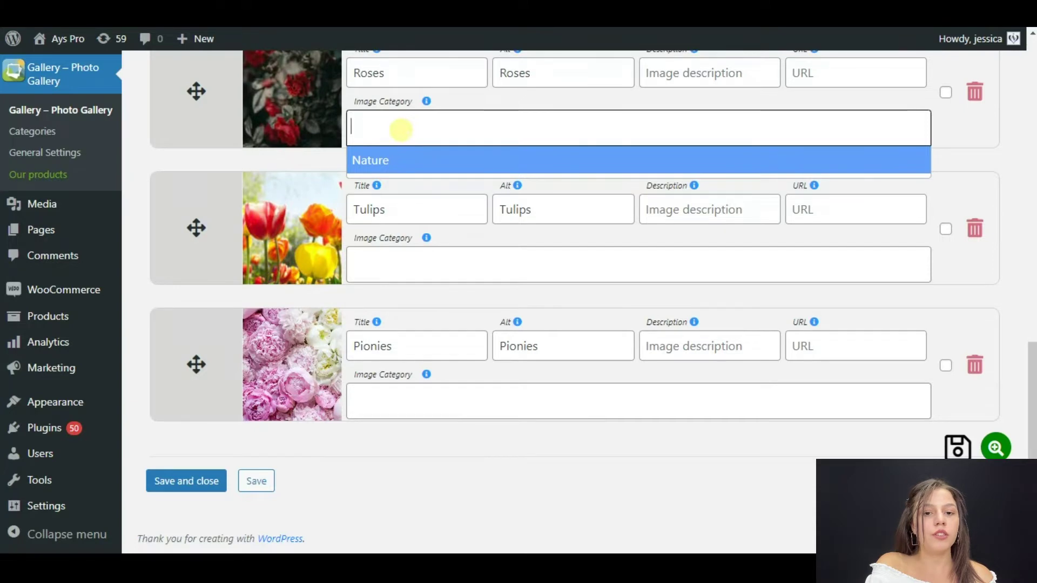
{"action": "left_click", "coordinate": [400, 165]}
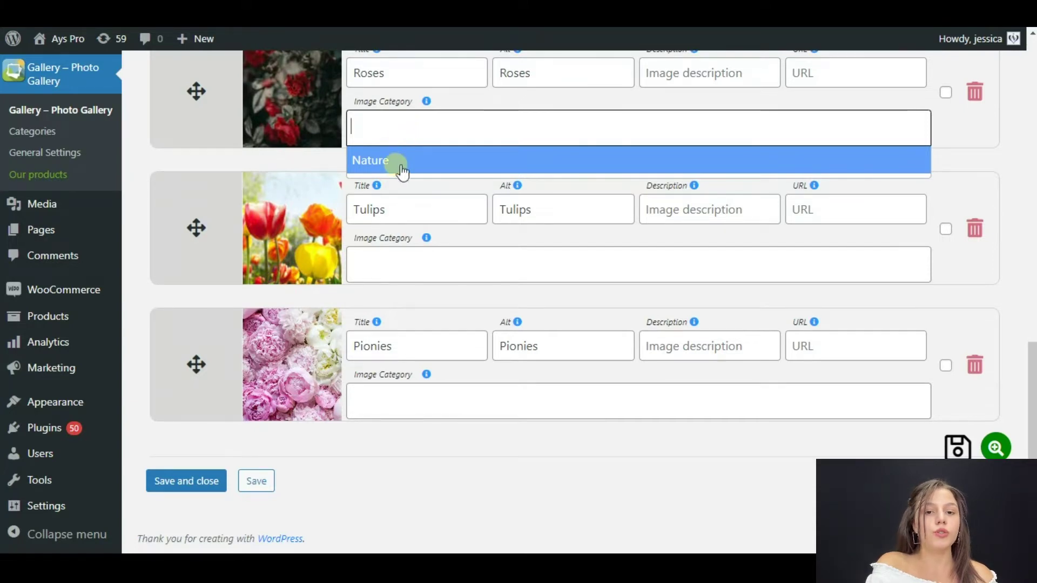
Assign the Nature category to the Tulips and Pionies images and save the gallery while keeping it open
{"action": "left_click", "coordinate": [366, 268]}
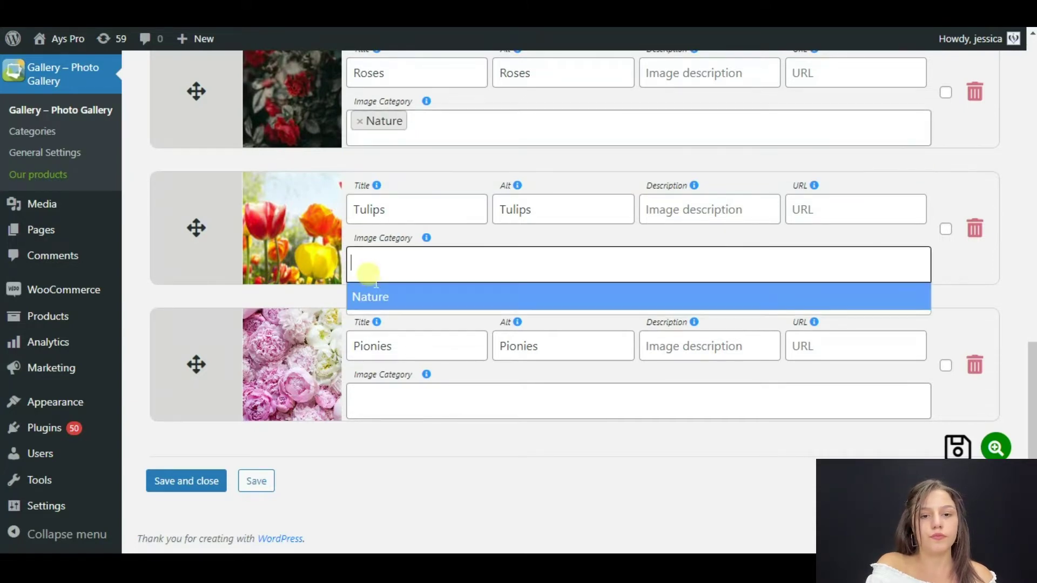
{"action": "left_click", "coordinate": [370, 296]}
{"action": "left_click", "coordinate": [394, 399]}
{"action": "left_click", "coordinate": [400, 437]}
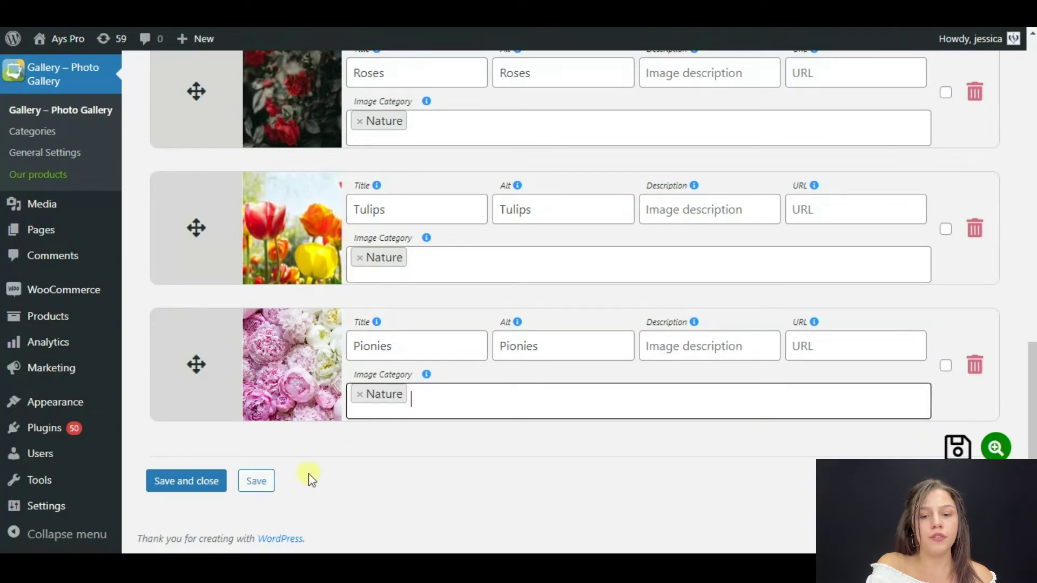
{"action": "left_click", "coordinate": [256, 481]}
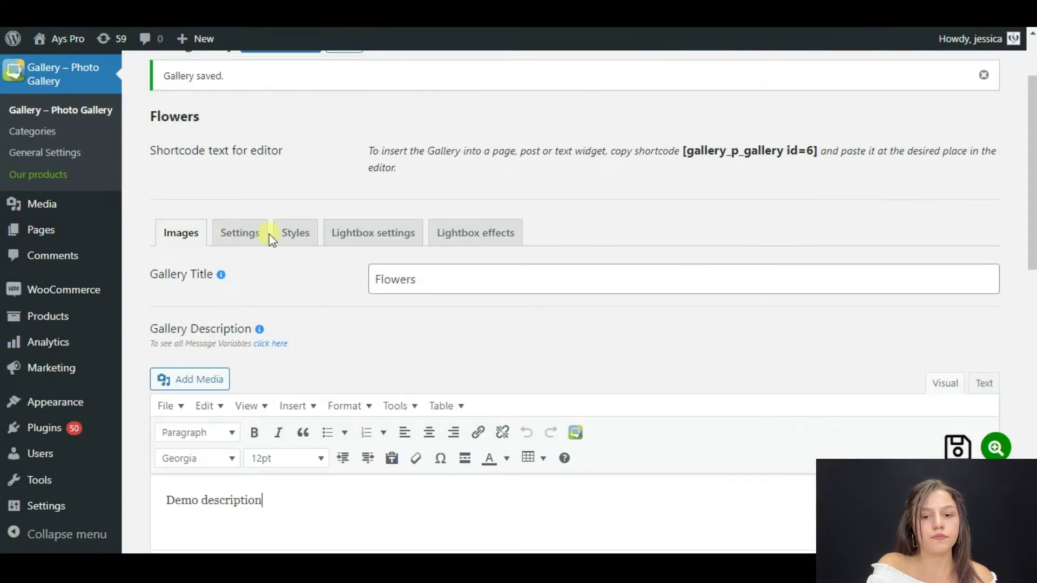
In the gallery's general options, keep the gallery title shown and choose Medium (300x300) as the thumbnail size
{"action": "left_click", "coordinate": [229, 238]}
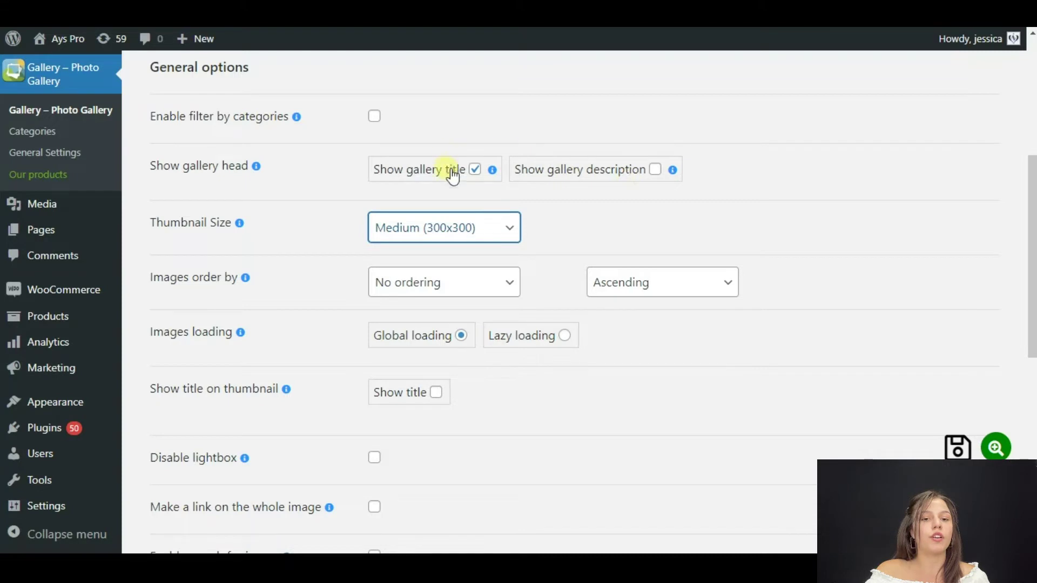
{"action": "left_click", "coordinate": [475, 170]}
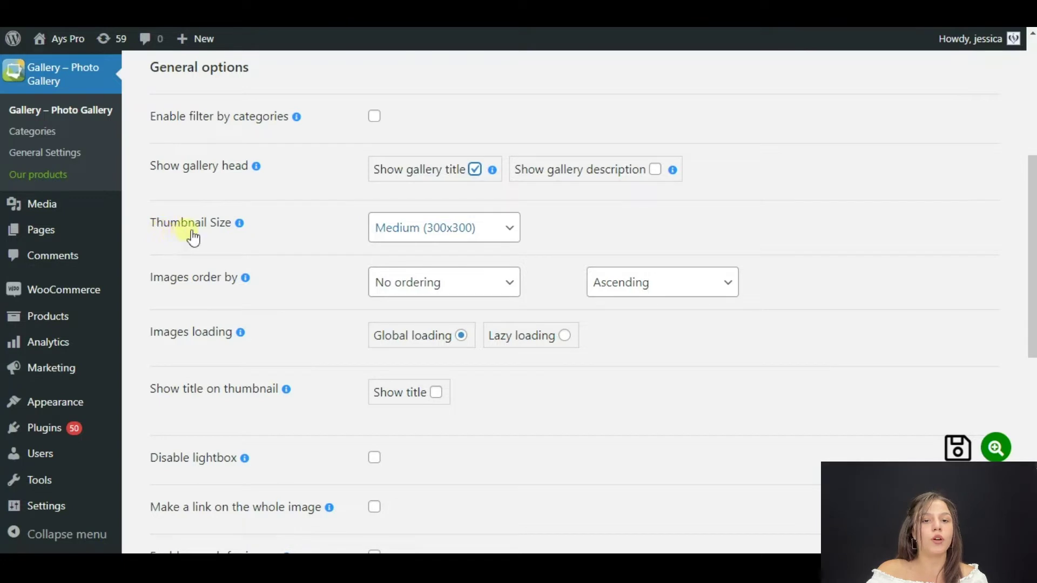
{"action": "left_click", "coordinate": [460, 224]}
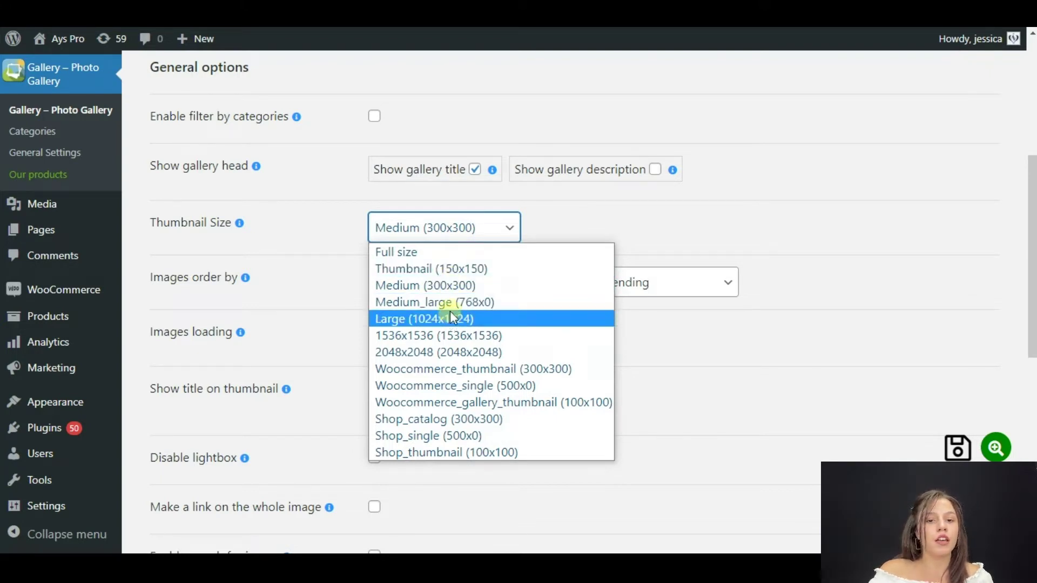
{"action": "left_click", "coordinate": [455, 286]}
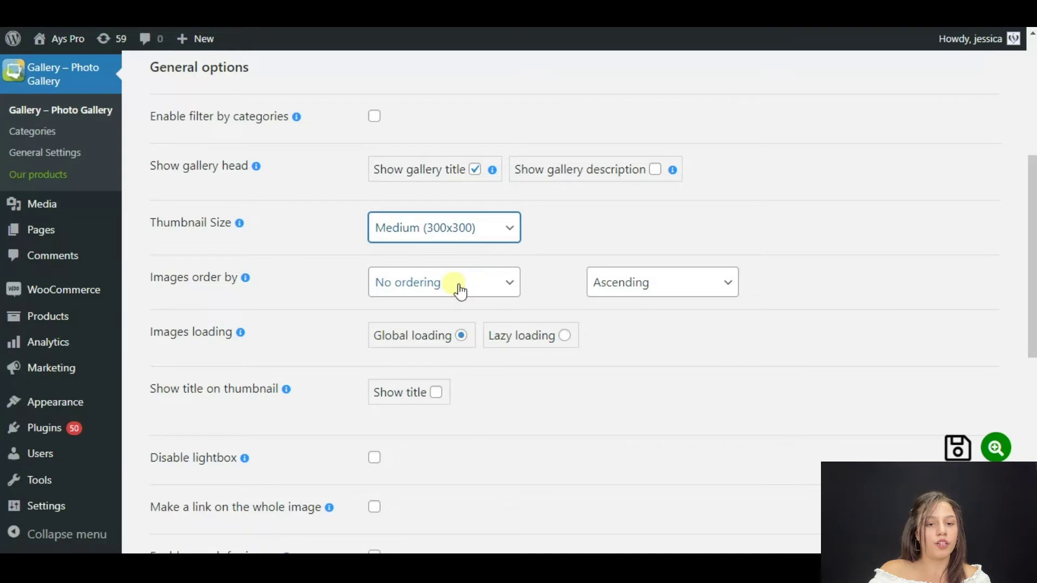
{"action": "scroll", "coordinate": [303, 282], "scroll_direction": "down", "scroll_amount": 3}
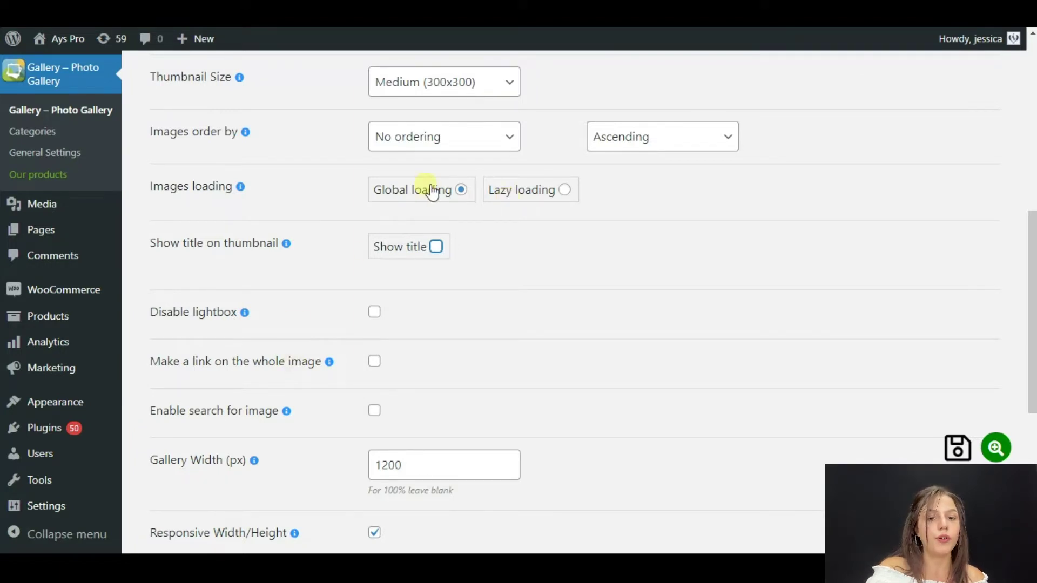
{"action": "scroll", "coordinate": [300, 232], "scroll_direction": "down", "scroll_amount": 2}
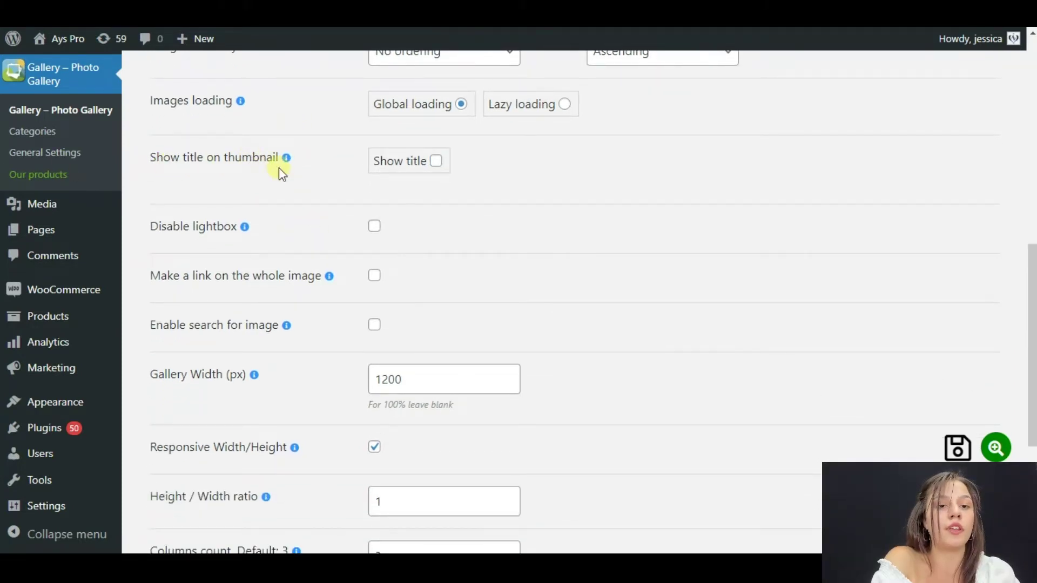
{"action": "scroll", "coordinate": [357, 187], "scroll_direction": "down", "scroll_amount": 2}
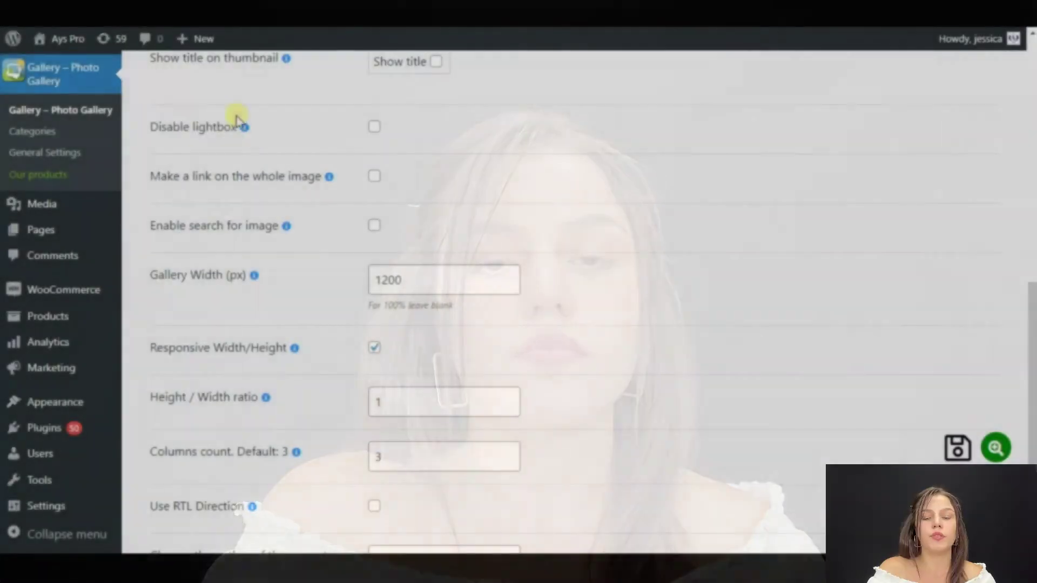
{"action": "mouse_move", "coordinate": [245, 132]}
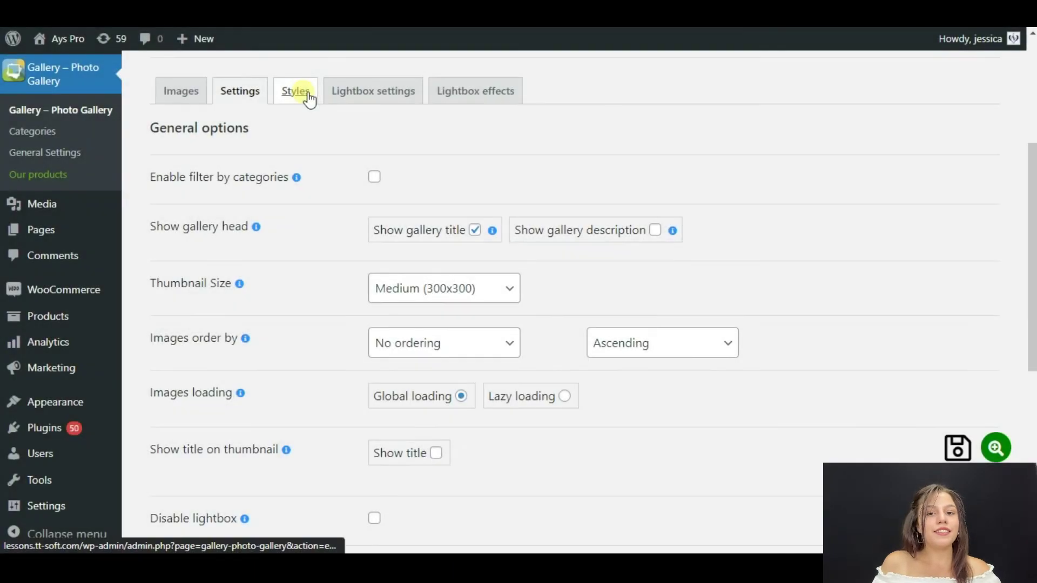
In the style options, set the gallery view type to the first four-tile layout in the second row of layouts
{"action": "left_click", "coordinate": [307, 94]}
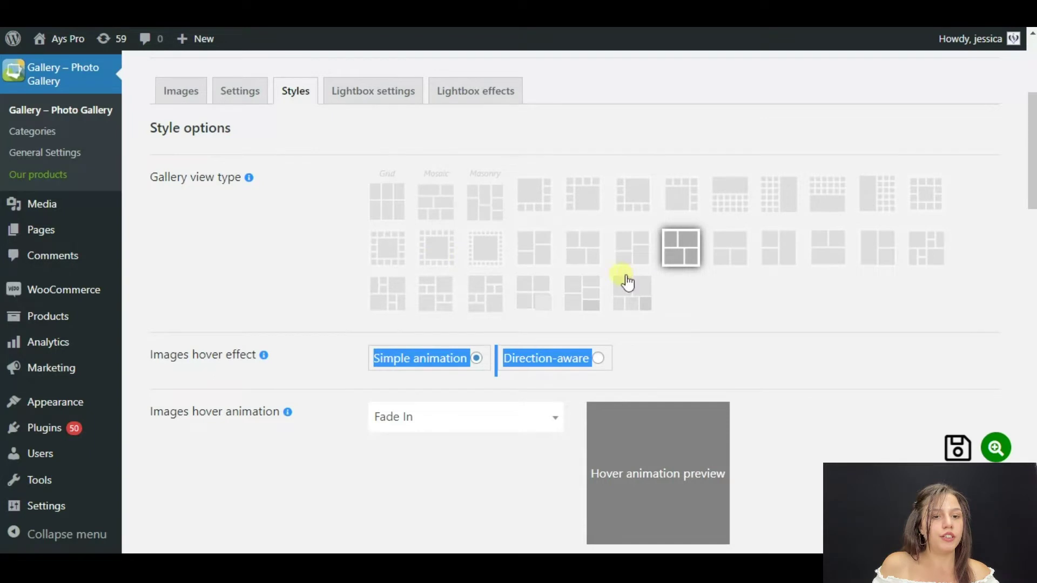
{"action": "left_click", "coordinate": [532, 261]}
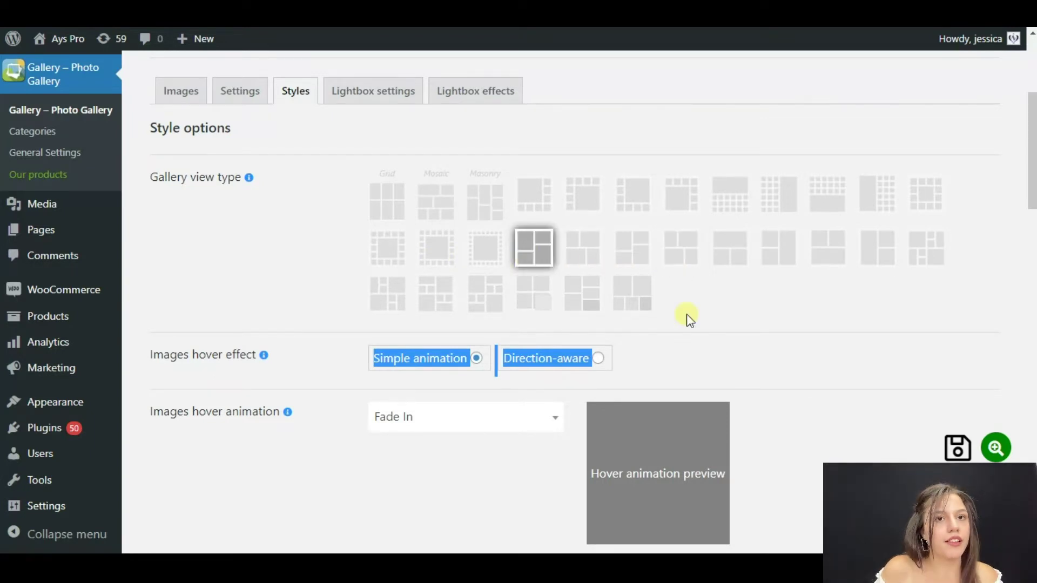
{"action": "left_click", "coordinate": [227, 298]}
Try the Direction-aware images hover effect and browse the hover animations it offers
{"action": "scroll", "coordinate": [222, 319], "scroll_direction": "down", "scroll_amount": 2}
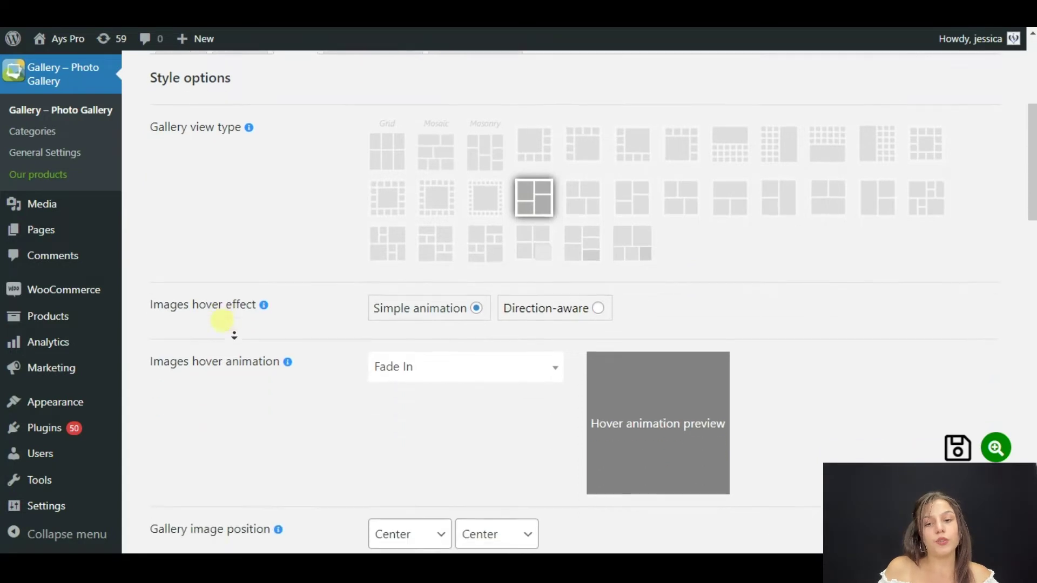
{"action": "scroll", "coordinate": [221, 321], "scroll_direction": "down", "scroll_amount": 2}
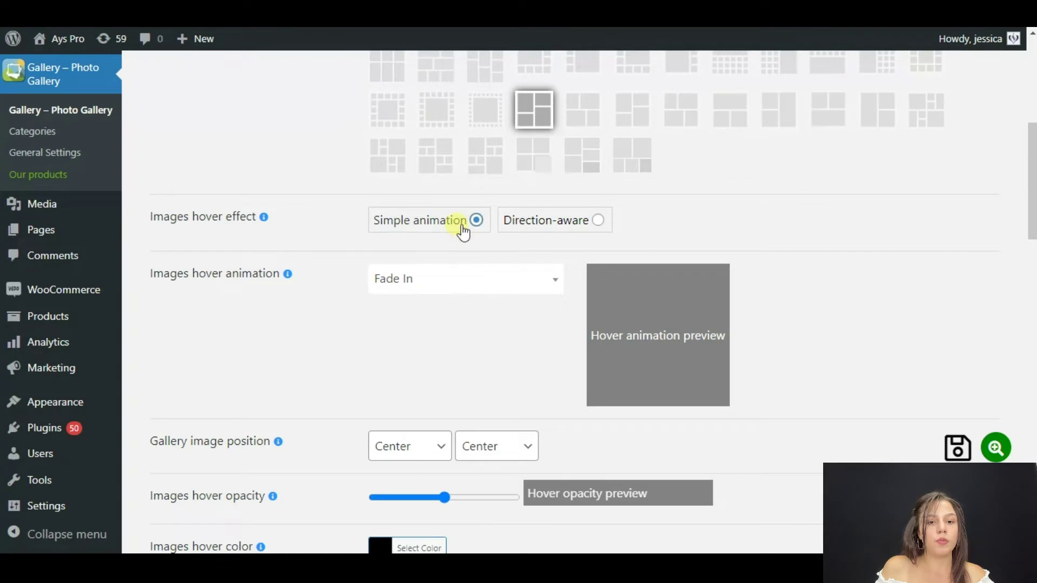
{"action": "left_click", "coordinate": [416, 280]}
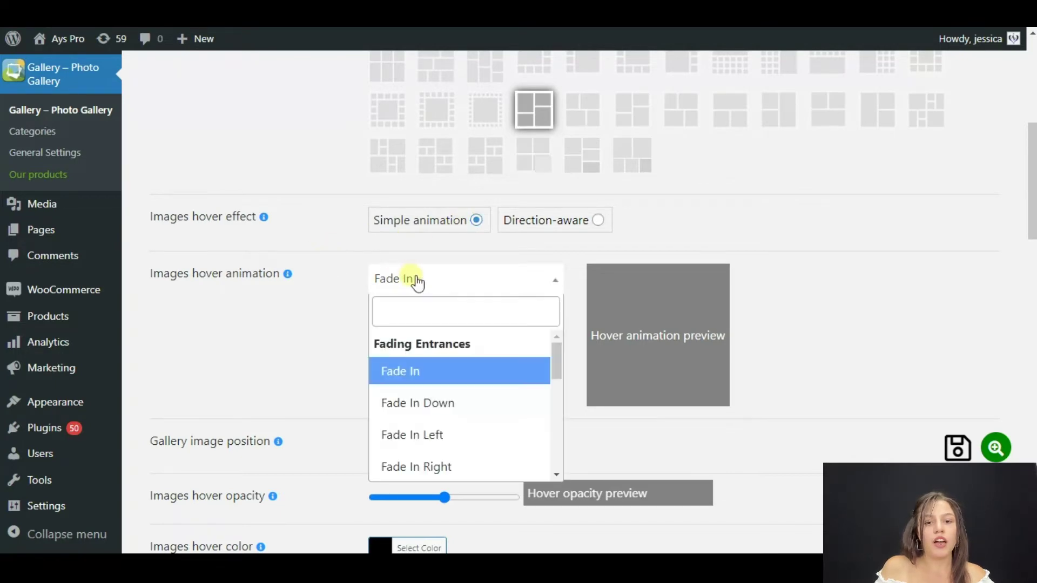
{"action": "left_click_drag", "start_coordinate": [559, 365], "coordinate": [585, 351]}
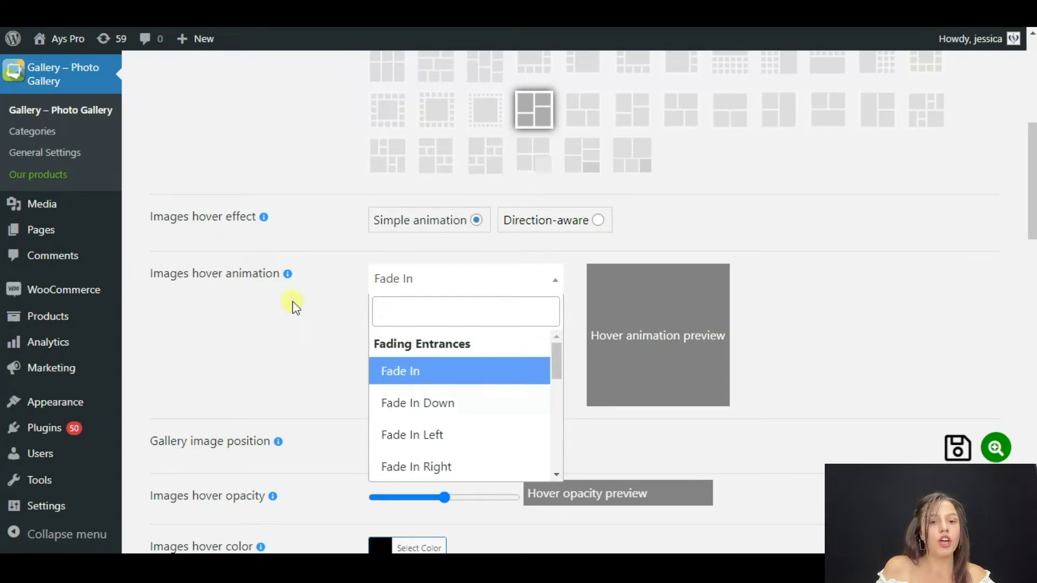
{"action": "left_click", "coordinate": [556, 220]}
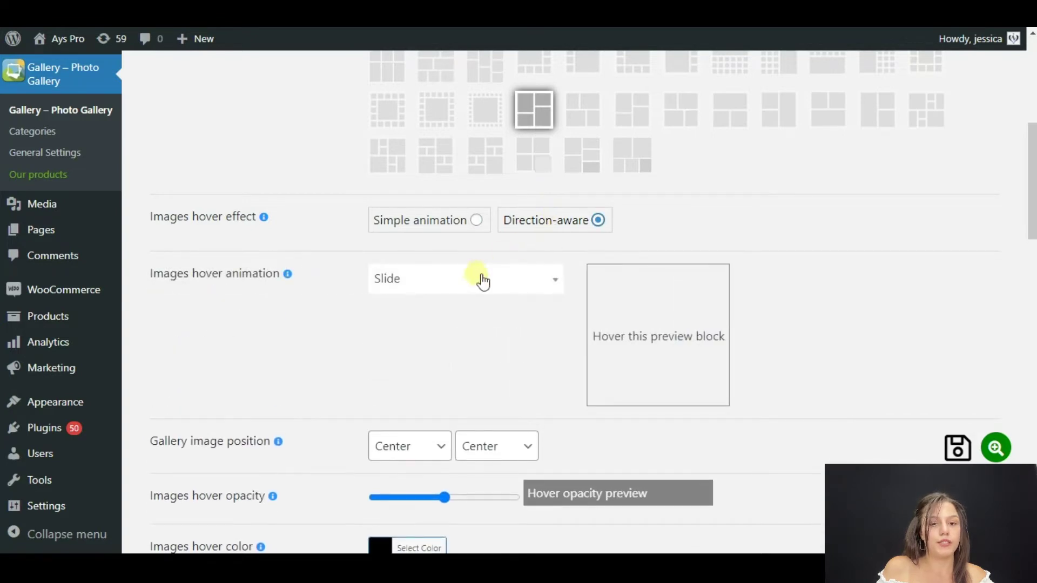
{"action": "left_click", "coordinate": [551, 279]}
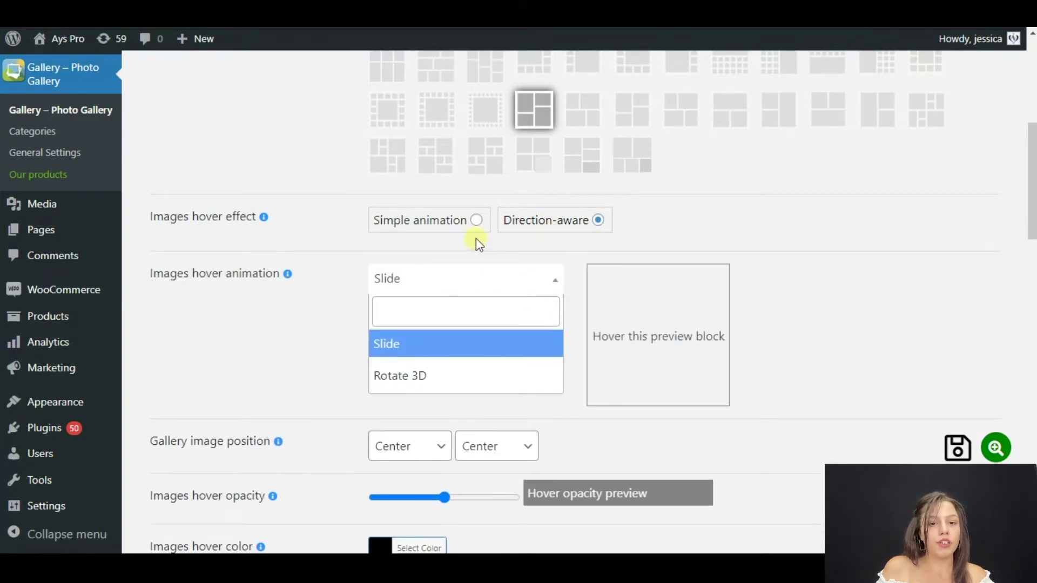
Set the images hover effect to Simple animation with the Zoom In Right hover animation
{"action": "left_click", "coordinate": [476, 219]}
{"action": "left_click", "coordinate": [475, 281]}
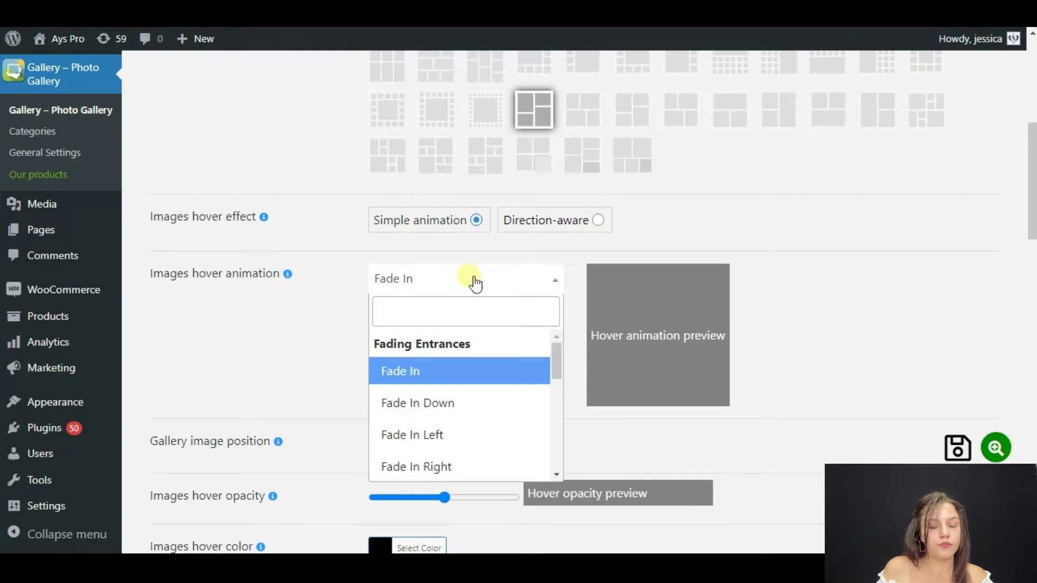
{"action": "left_click_drag", "start_coordinate": [556, 352], "coordinate": [554, 435]}
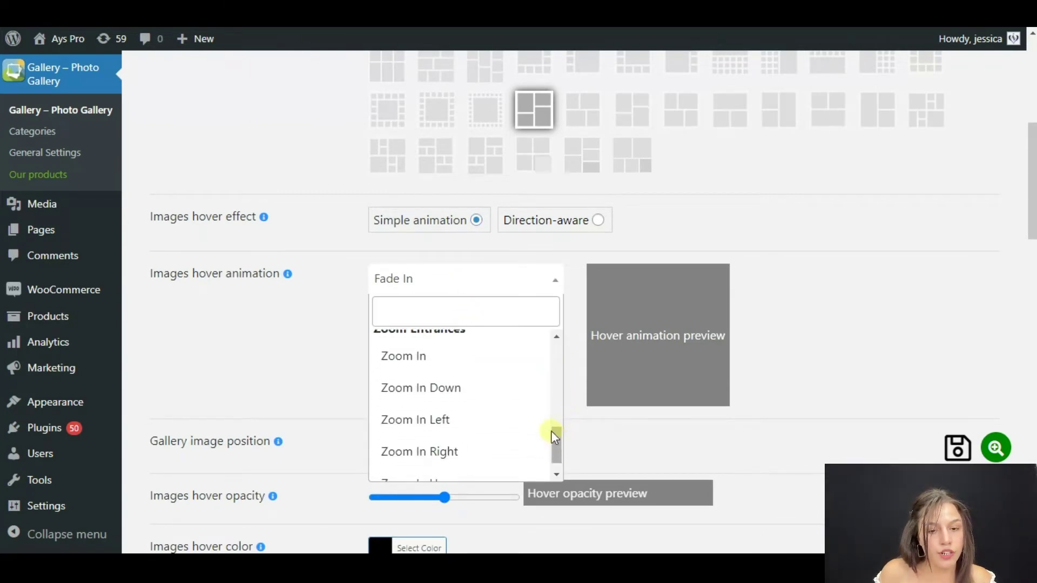
{"action": "left_click", "coordinate": [445, 453]}
Choose Center for both the horizontal and vertical gallery image position
{"action": "scroll", "coordinate": [192, 262], "scroll_direction": "down", "scroll_amount": 3}
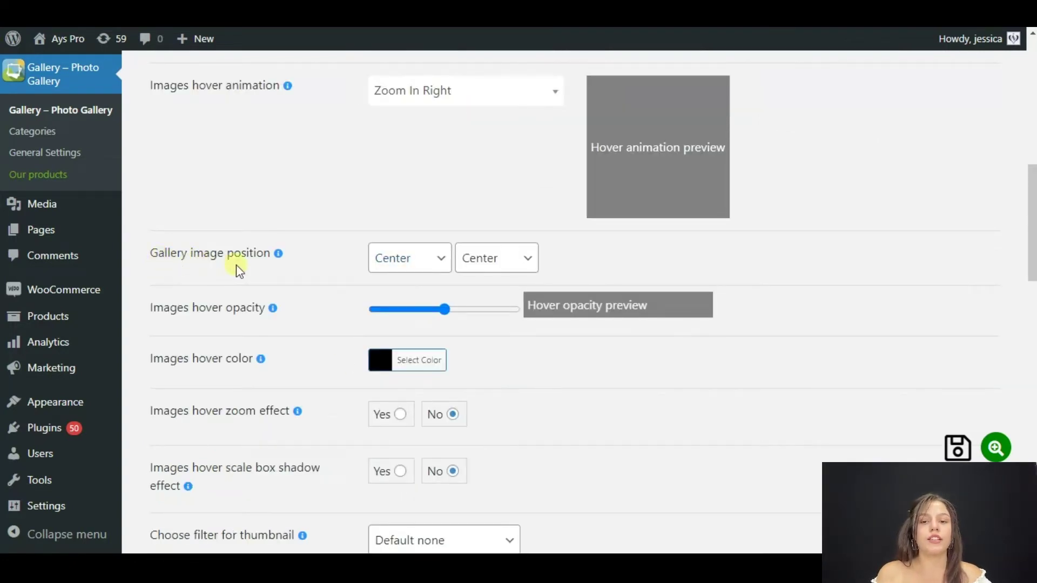
{"action": "left_click", "coordinate": [426, 262]}
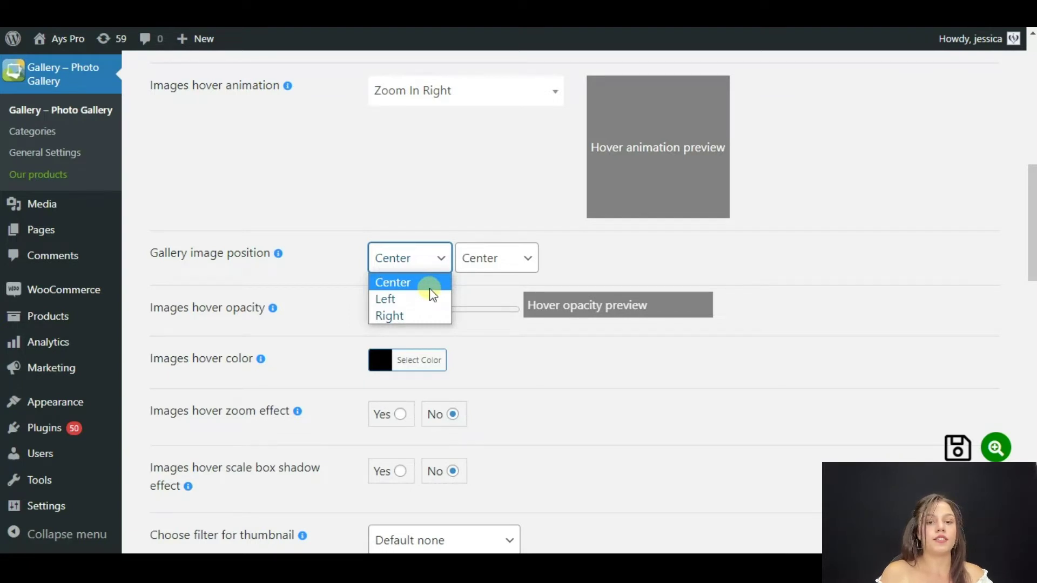
{"action": "left_click", "coordinate": [429, 289]}
{"action": "left_click", "coordinate": [538, 271]}
{"action": "left_click", "coordinate": [519, 281]}
{"action": "left_click", "coordinate": [156, 291]}
Try adjusting the images hover opacity
{"action": "scroll", "coordinate": [263, 353], "scroll_direction": "down", "scroll_amount": 1}
{"action": "scroll", "coordinate": [263, 353], "scroll_direction": "down", "scroll_amount": 1}
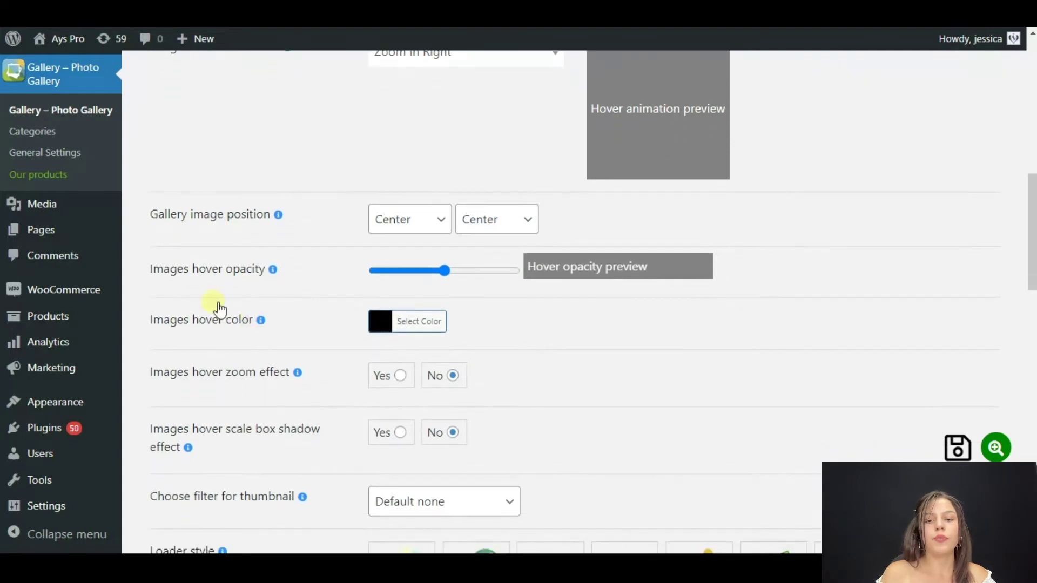
{"action": "left_click", "coordinate": [443, 272]}
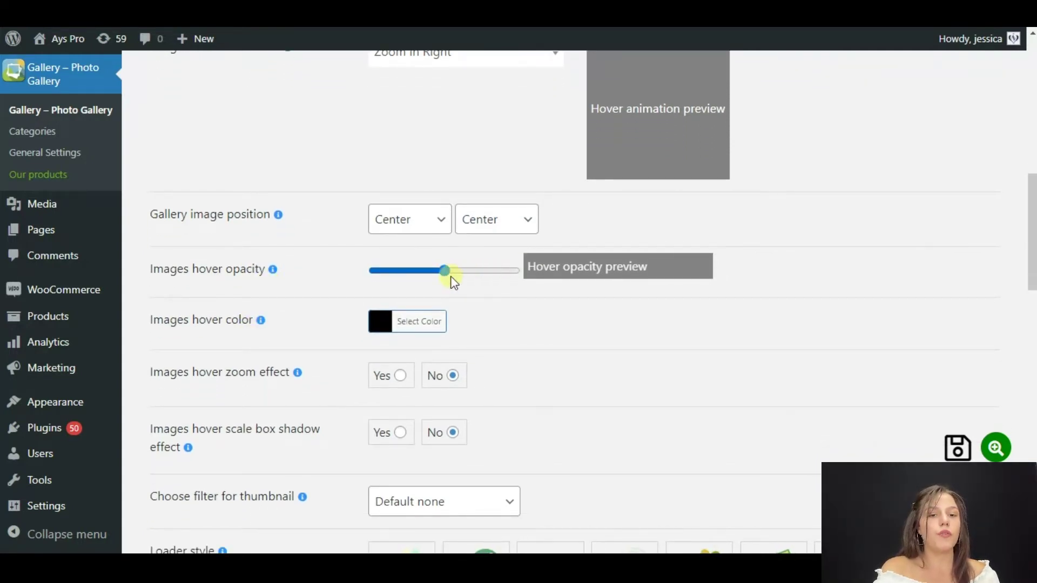
{"action": "left_click_drag", "start_coordinate": [442, 274], "coordinate": [417, 275]}
Set the images hover color to a semi-transparent red with RGB values 221, 62, 62
{"action": "left_click", "coordinate": [389, 209]}
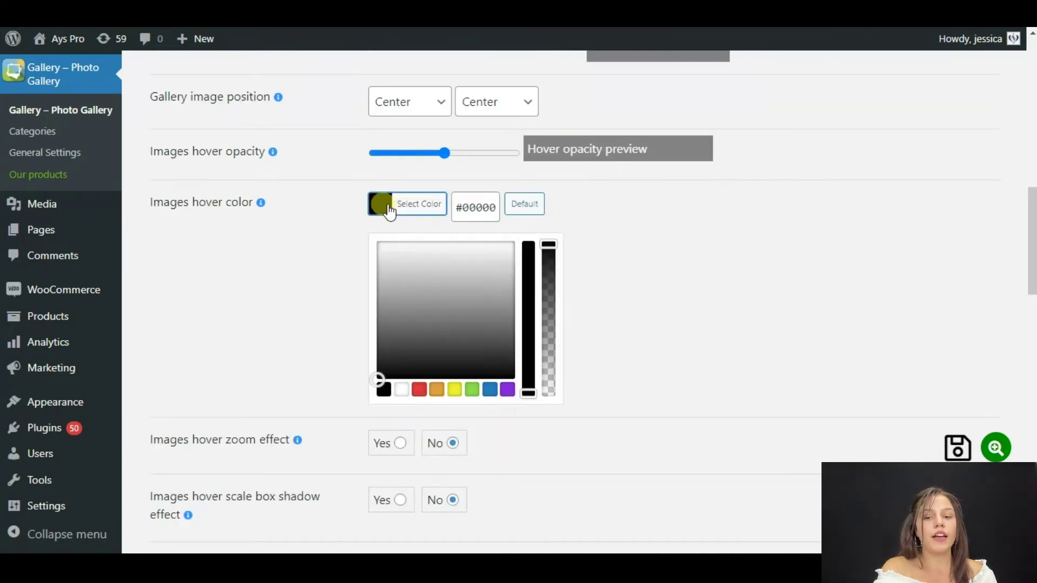
{"action": "left_click", "coordinate": [421, 390]}
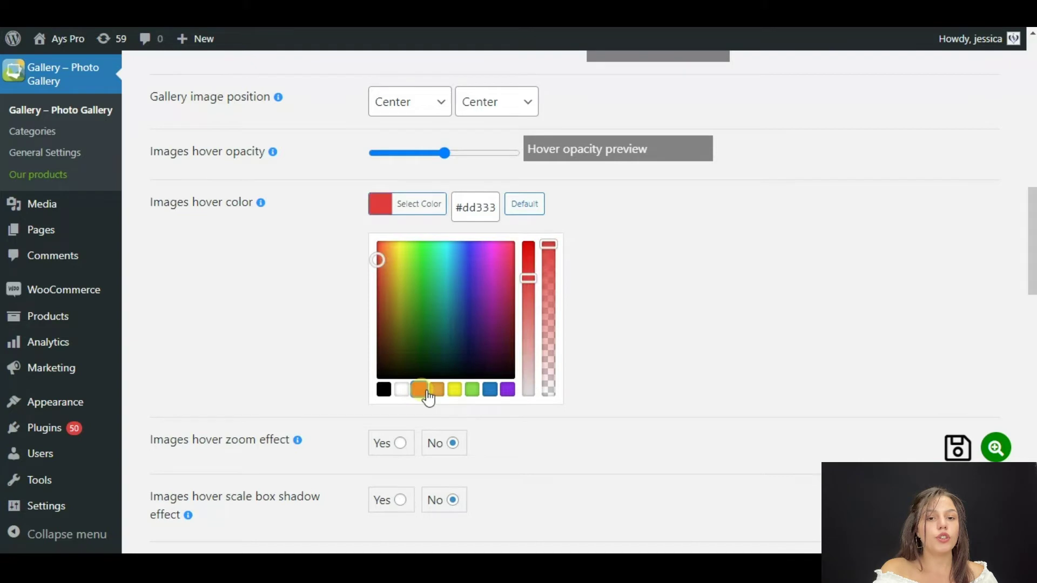
{"action": "left_click", "coordinate": [531, 276]}
{"action": "left_click_drag", "start_coordinate": [532, 279], "coordinate": [556, 309]}
{"action": "left_click", "coordinate": [556, 254]}
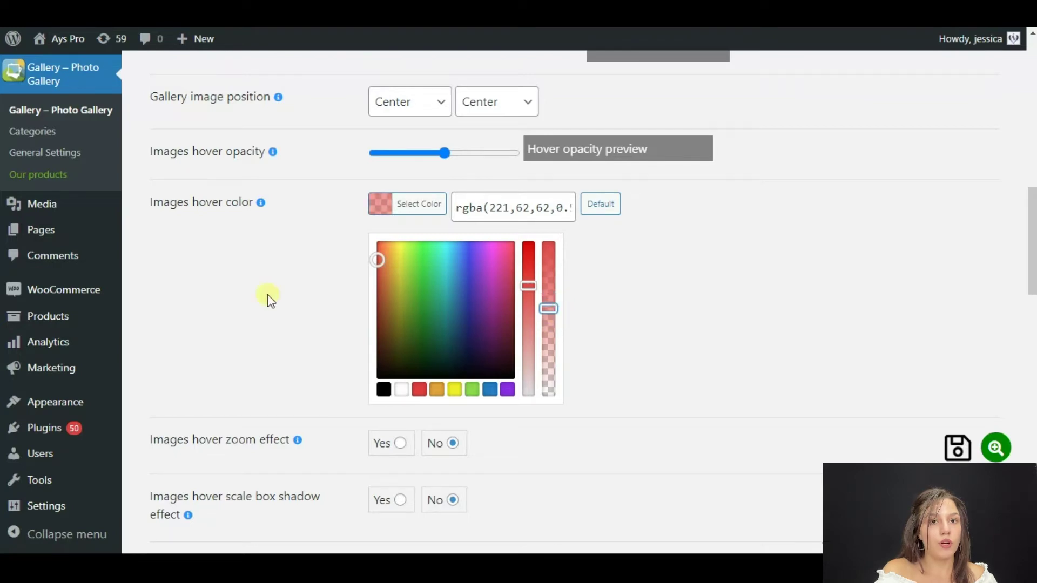
{"action": "left_click", "coordinate": [261, 344]}
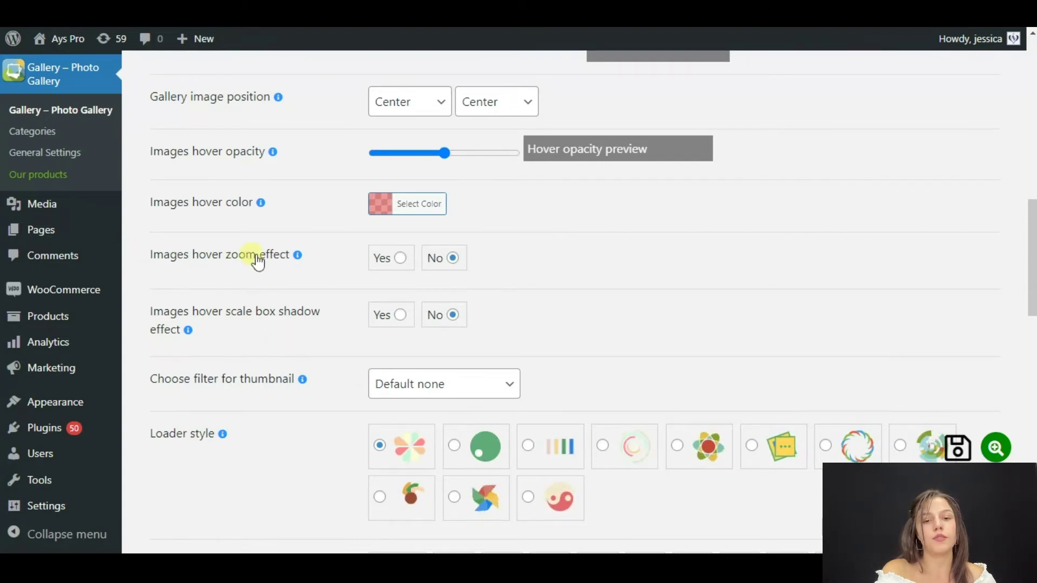
Enable the images hover zoom effect and choose the Brightness filter for the thumbnails
{"action": "left_click", "coordinate": [399, 259]}
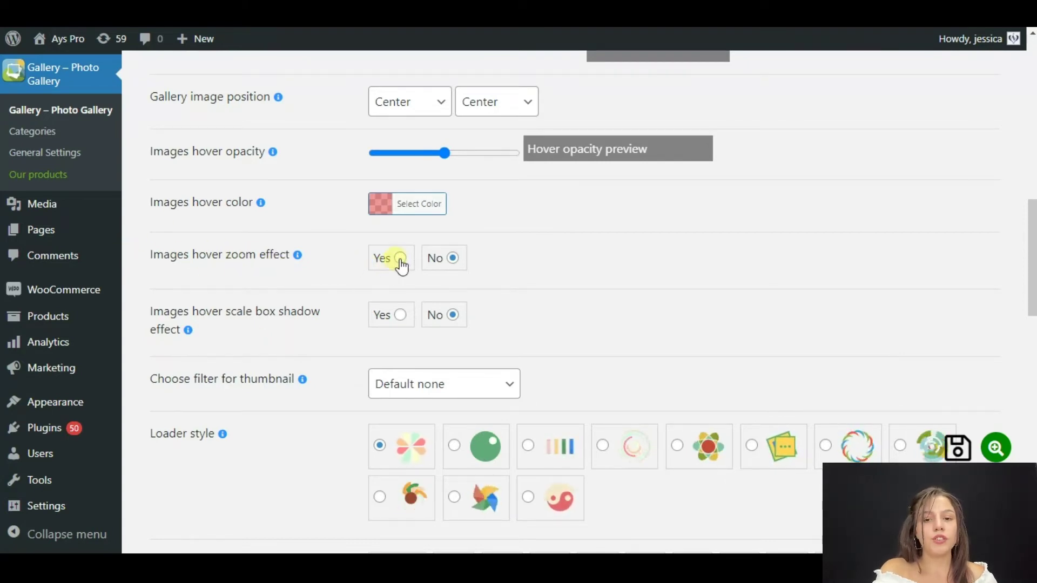
{"action": "scroll", "coordinate": [278, 274], "scroll_direction": "down", "scroll_amount": 2}
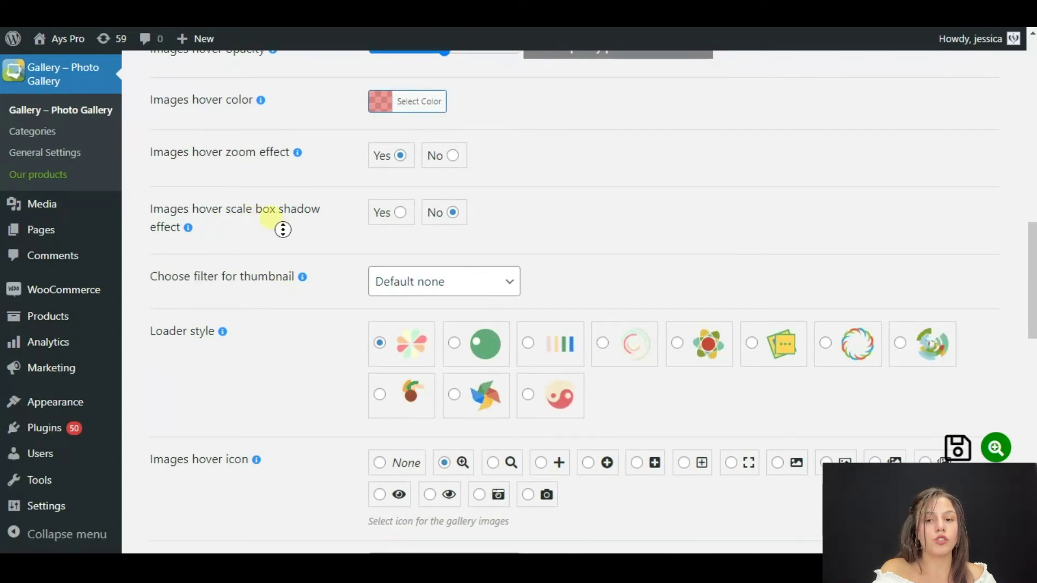
{"action": "scroll", "coordinate": [278, 263], "scroll_direction": "down", "scroll_amount": 1}
{"action": "scroll", "coordinate": [279, 264], "scroll_direction": "down", "scroll_amount": 2}
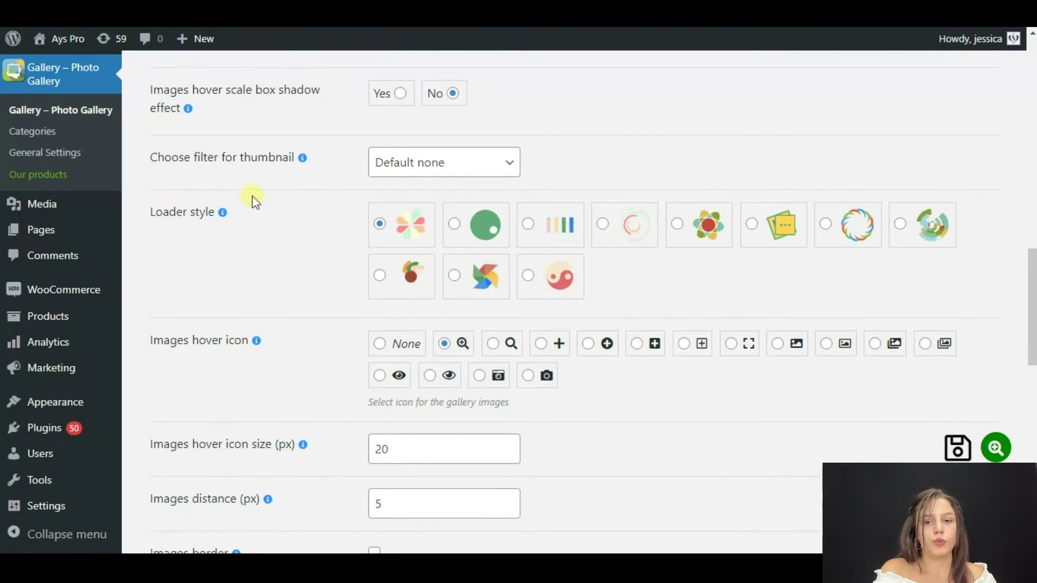
{"action": "left_click", "coordinate": [430, 163]}
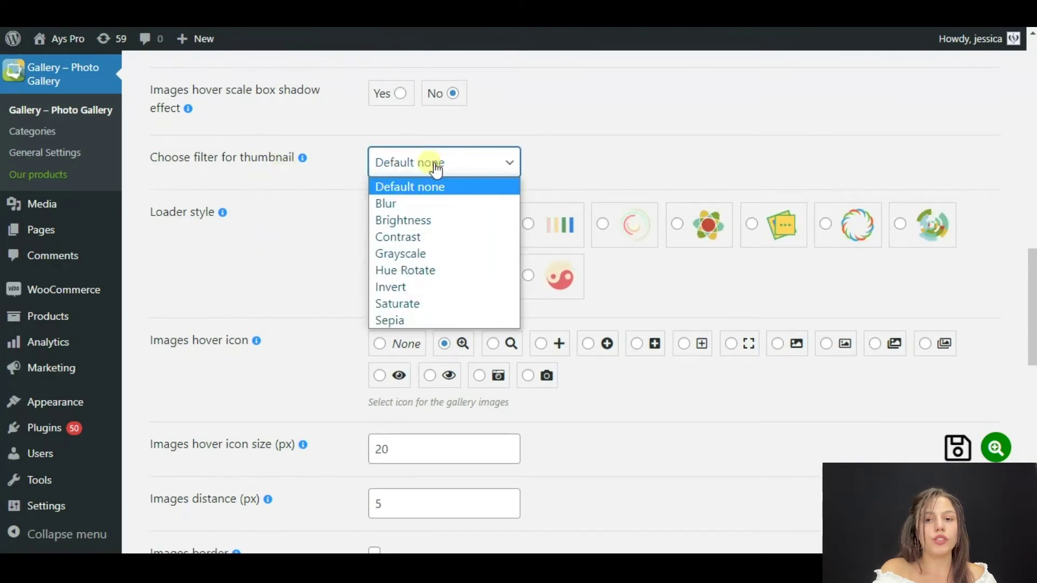
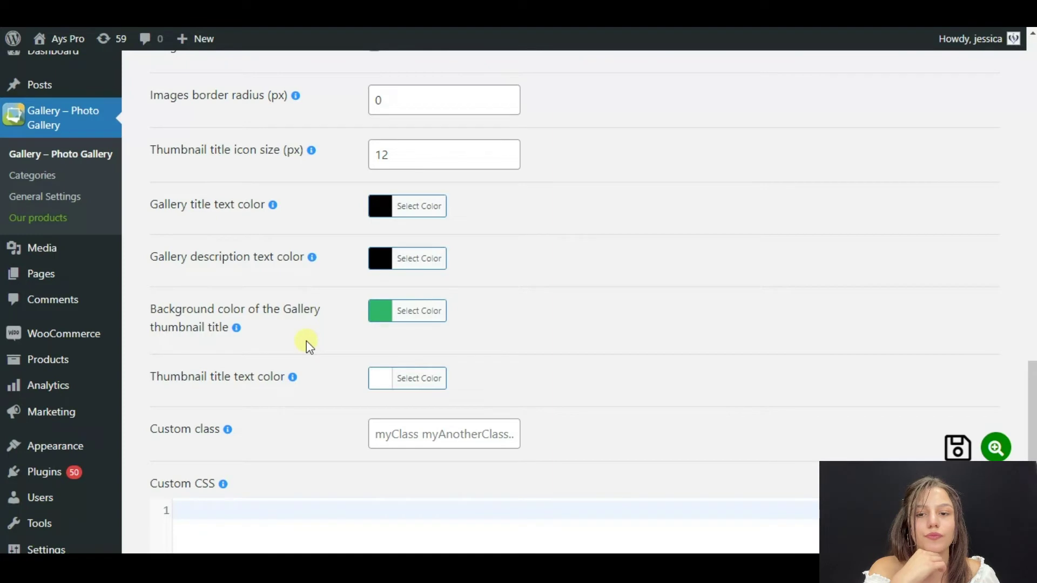
Set the gallery title text color to a semi-transparent purple with RGB values 98, 0, 168
{"action": "left_click", "coordinate": [378, 212]}
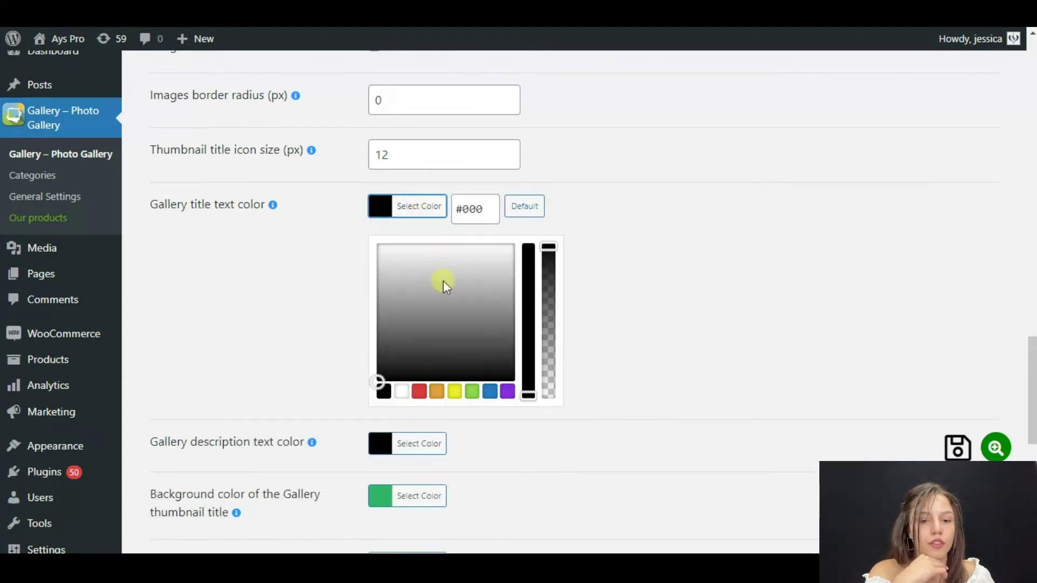
{"action": "left_click", "coordinate": [421, 393]}
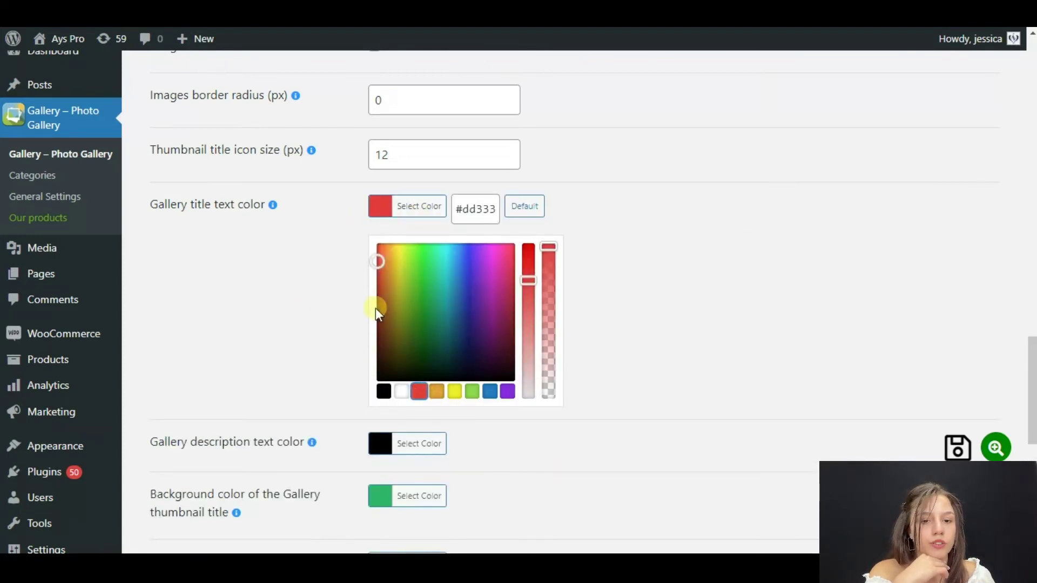
{"action": "left_click", "coordinate": [409, 289]}
{"action": "mouse_move", "coordinate": [427, 295]}
{"action": "left_mouse_down"}
{"action": "mouse_move", "coordinate": [493, 296]}
{"action": "mouse_move", "coordinate": [499, 336]}
{"action": "mouse_move", "coordinate": [484, 290]}
{"action": "left_mouse_up"}
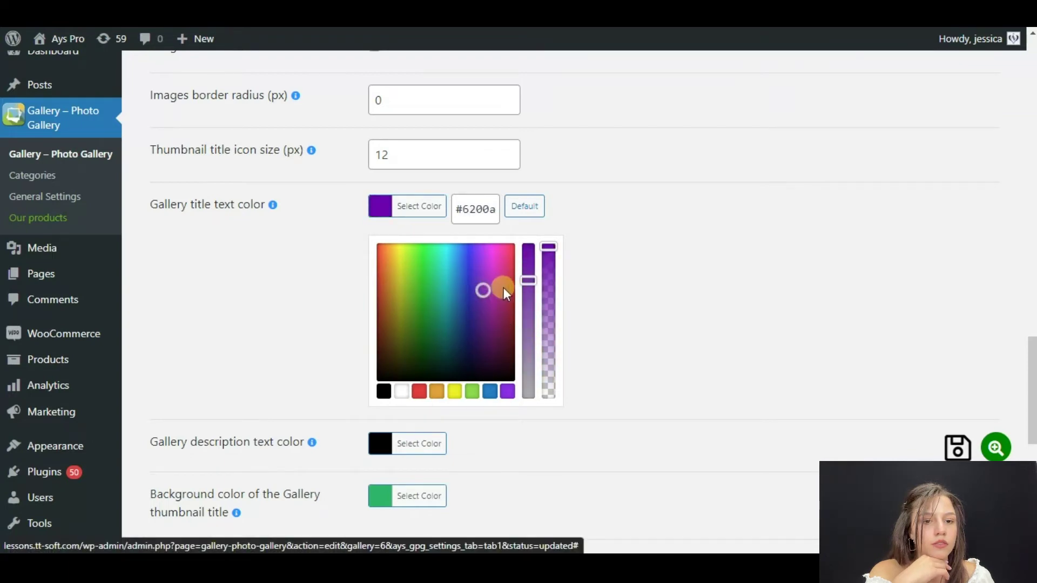
{"action": "left_click", "coordinate": [551, 252]}
{"action": "left_click_drag", "start_coordinate": [558, 262], "coordinate": [560, 319]}
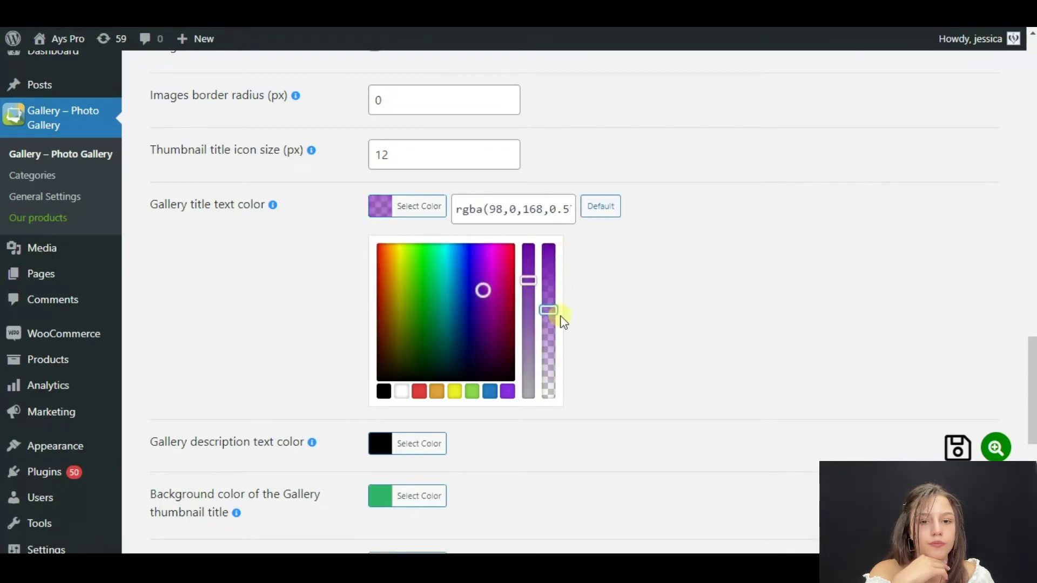
{"action": "left_click", "coordinate": [278, 330]}
Set the gallery description text color to a very dark navy blue
{"action": "left_click", "coordinate": [380, 259]}
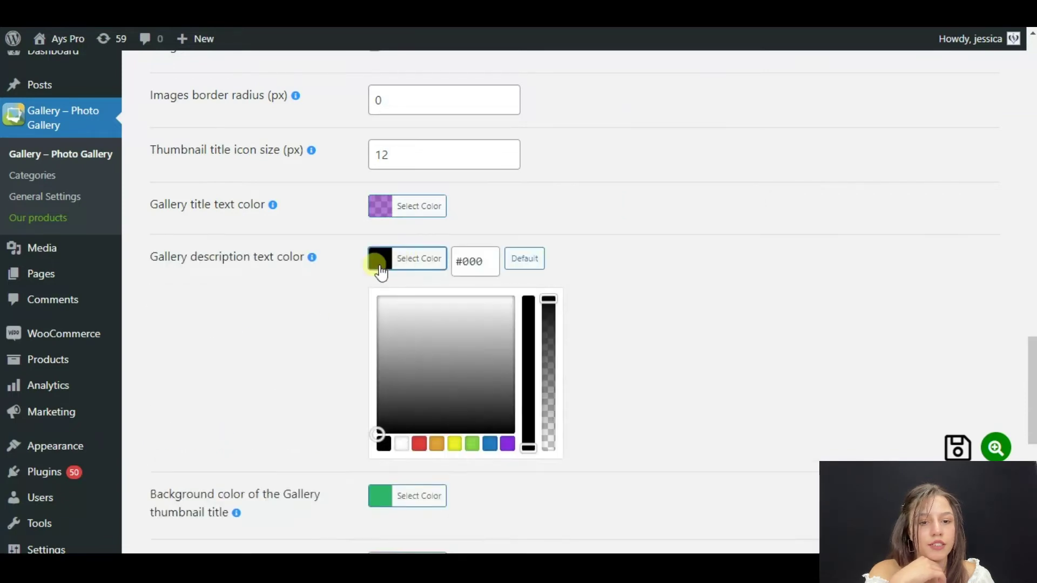
{"action": "left_click", "coordinate": [384, 444]}
{"action": "mouse_move", "coordinate": [378, 433]}
{"action": "left_mouse_down"}
{"action": "mouse_move", "coordinate": [474, 428]}
{"action": "mouse_move", "coordinate": [506, 443]}
{"action": "left_mouse_up"}
{"action": "left_click", "coordinate": [490, 444]}
{"action": "mouse_move", "coordinate": [461, 333]}
{"action": "left_mouse_down"}
{"action": "mouse_move", "coordinate": [478, 390]}
{"action": "mouse_move", "coordinate": [469, 409]}
{"action": "left_mouse_up"}
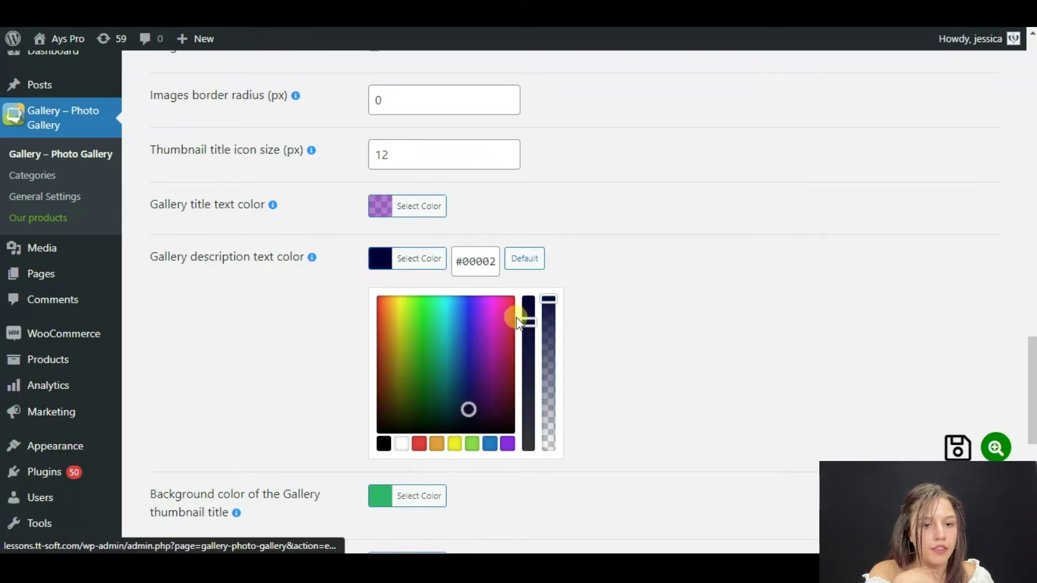
{"action": "left_click_drag", "start_coordinate": [529, 323], "coordinate": [528, 300]}
{"action": "left_click", "coordinate": [249, 343]}
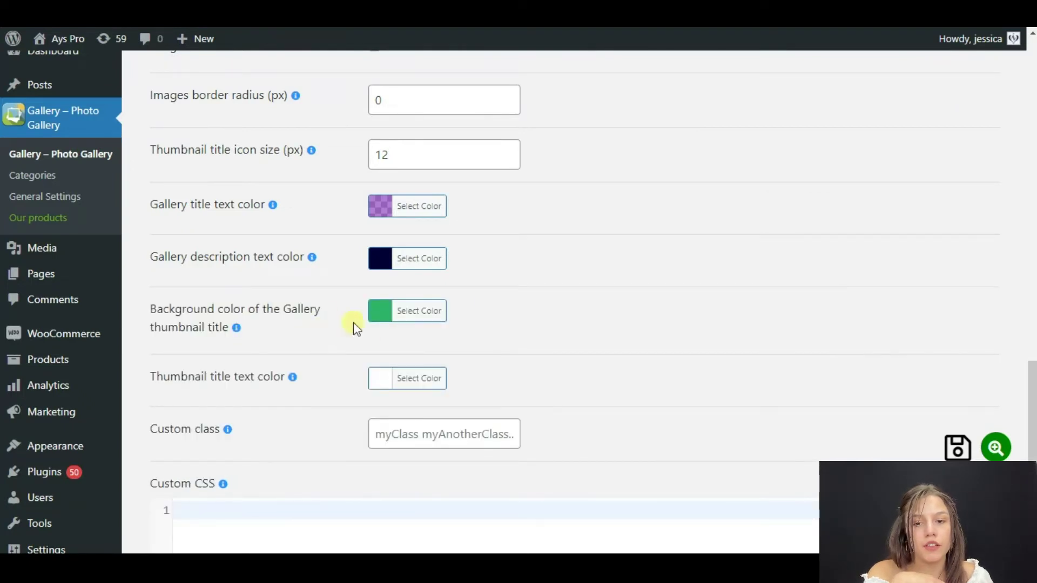
Set the background color of the gallery thumbnail title to a semi-transparent dark magenta with RGB values 102, 0, 56
{"action": "left_click", "coordinate": [398, 312]}
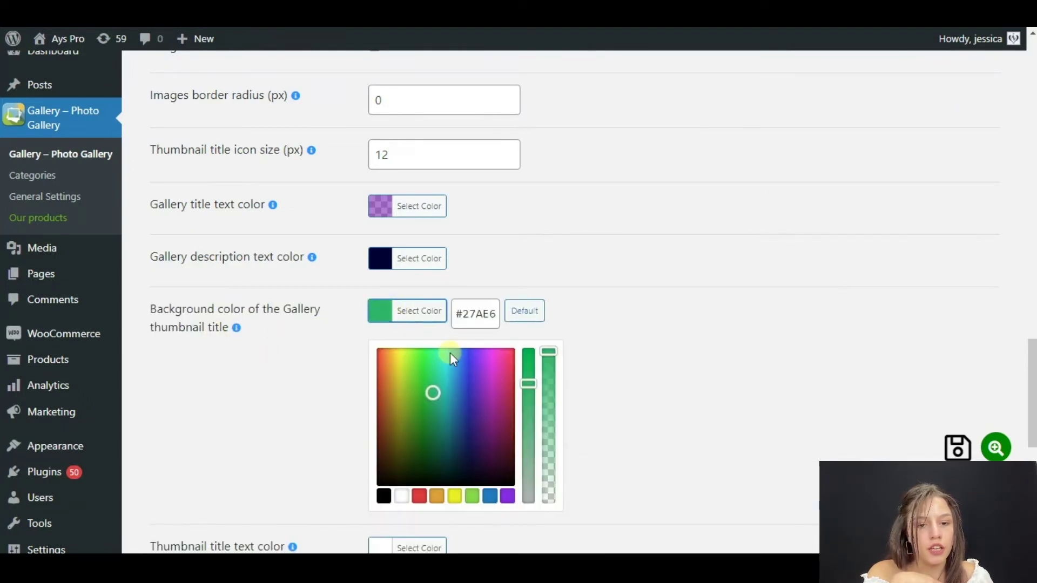
{"action": "mouse_move", "coordinate": [443, 400]}
{"action": "left_mouse_down"}
{"action": "mouse_move", "coordinate": [516, 400]}
{"action": "mouse_move", "coordinate": [505, 372]}
{"action": "mouse_move", "coordinate": [510, 427]}
{"action": "left_mouse_up"}
{"action": "left_click_drag", "start_coordinate": [528, 383], "coordinate": [536, 364]}
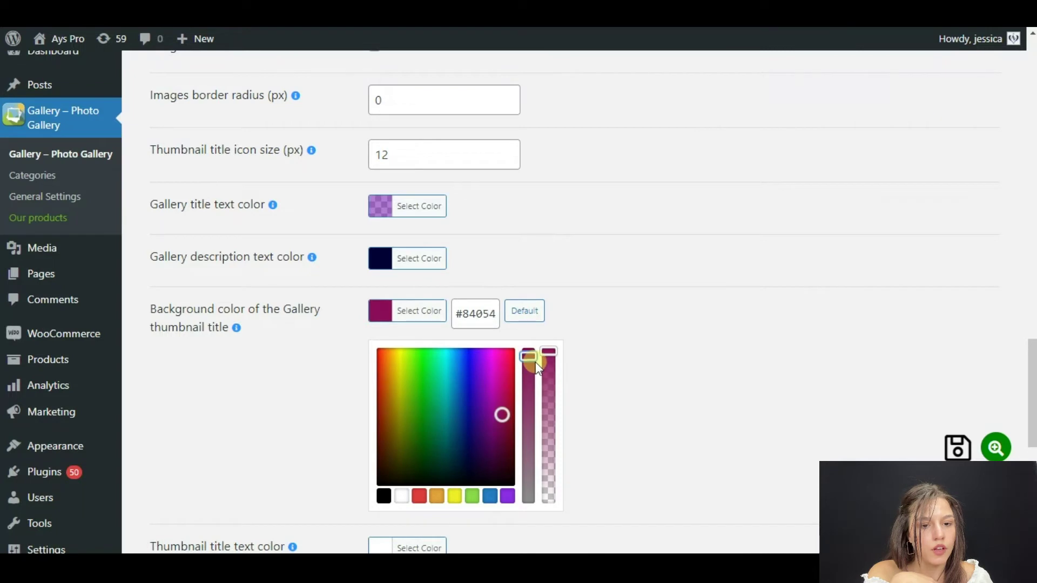
{"action": "left_click", "coordinate": [189, 364]}
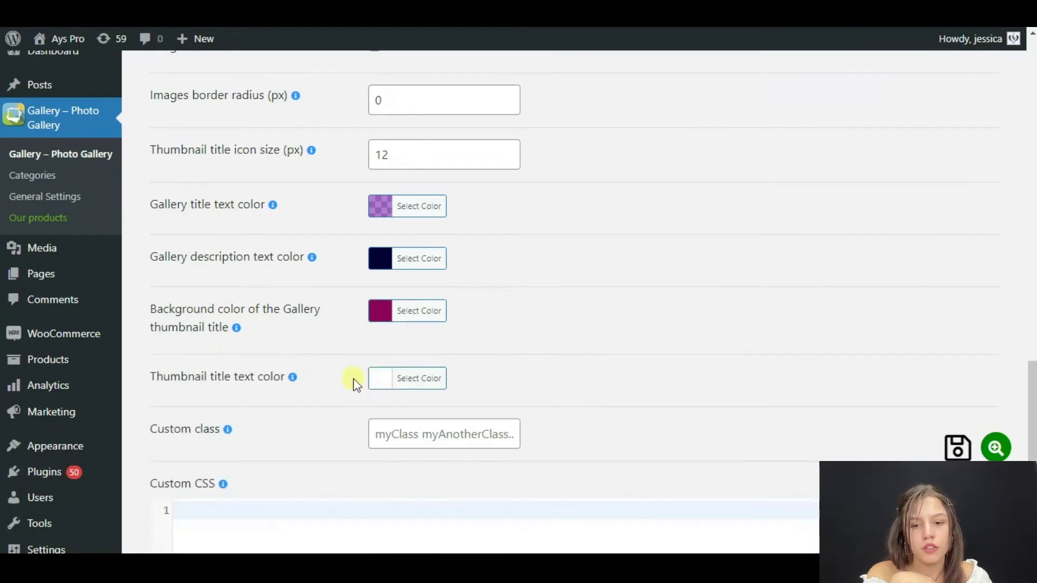
{"action": "left_click", "coordinate": [385, 385]}
{"action": "scroll", "coordinate": [672, 424], "scroll_direction": "down", "scroll_amount": 3}
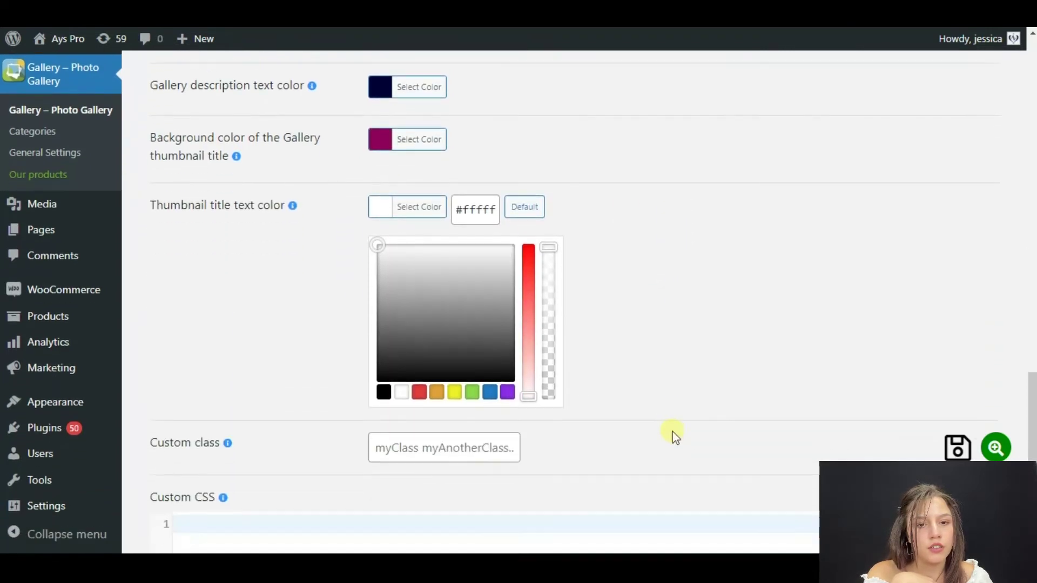
{"action": "left_click", "coordinate": [409, 141]}
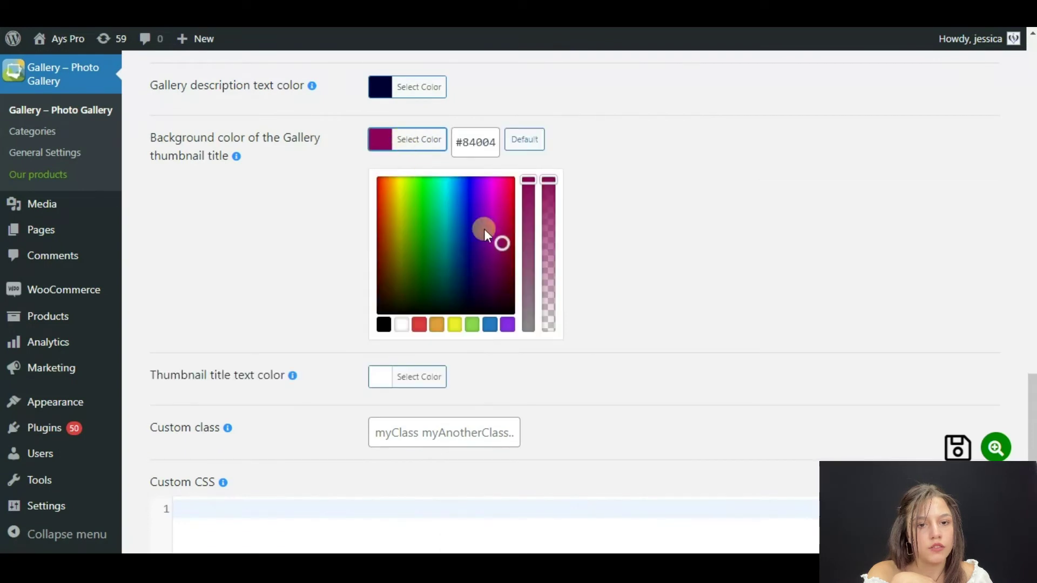
{"action": "left_click_drag", "start_coordinate": [501, 243], "coordinate": [503, 260]}
{"action": "left_click_drag", "start_coordinate": [547, 180], "coordinate": [558, 244]}
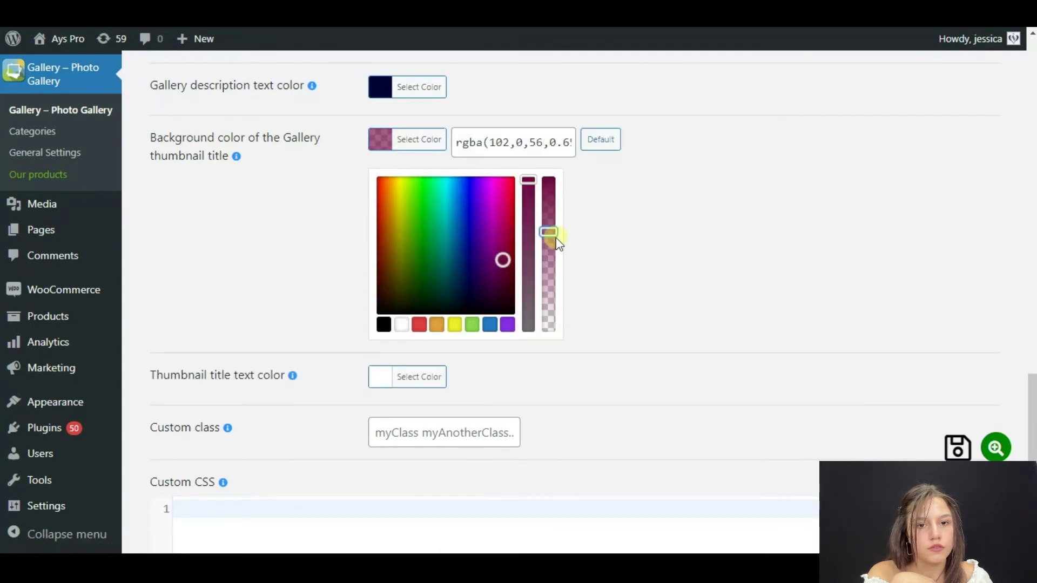
{"action": "left_click", "coordinate": [161, 229]}
Set the thumbnail title text color to a vivid purple
{"action": "left_click", "coordinate": [404, 211]}
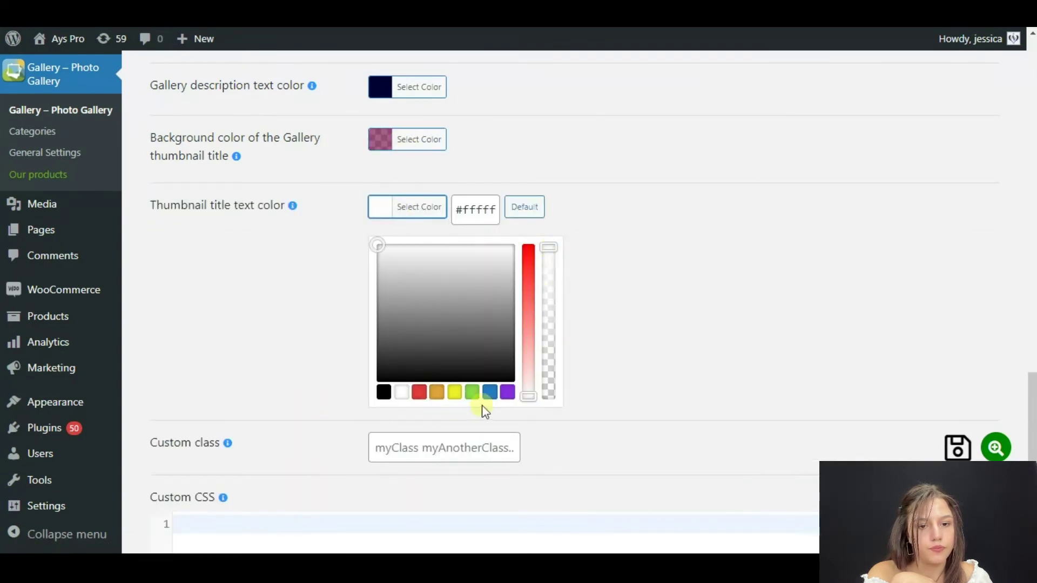
{"action": "left_click", "coordinate": [508, 392]}
{"action": "left_click_drag", "start_coordinate": [533, 273], "coordinate": [530, 246]}
{"action": "left_click", "coordinate": [205, 250]}
Choose the red yin-yang loader style and the solid stacked-images hover icon
{"action": "scroll", "coordinate": [289, 307], "scroll_direction": "up", "scroll_amount": 7}
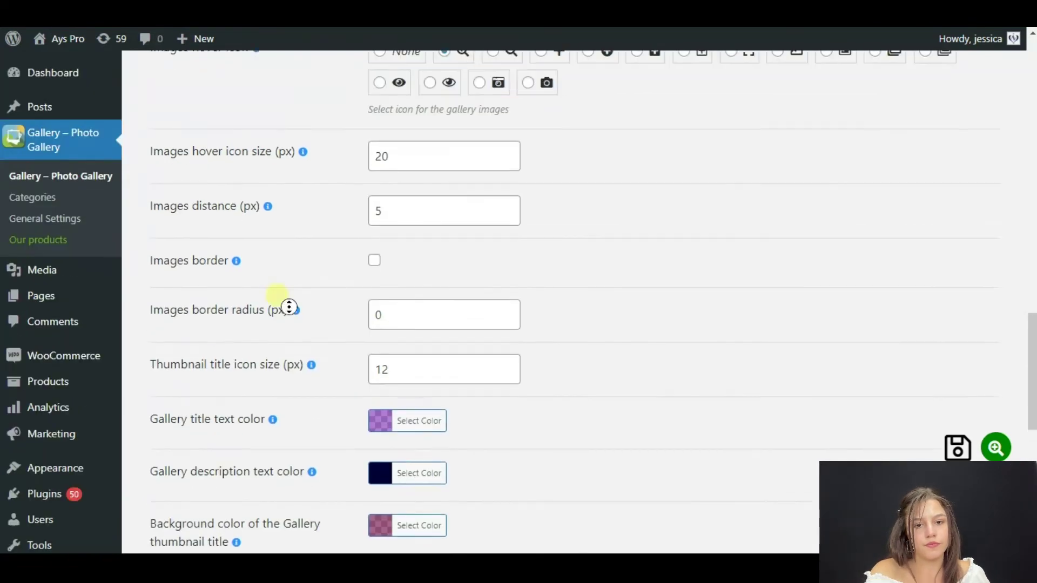
{"action": "scroll", "coordinate": [289, 307], "scroll_direction": "up", "scroll_amount": 5}
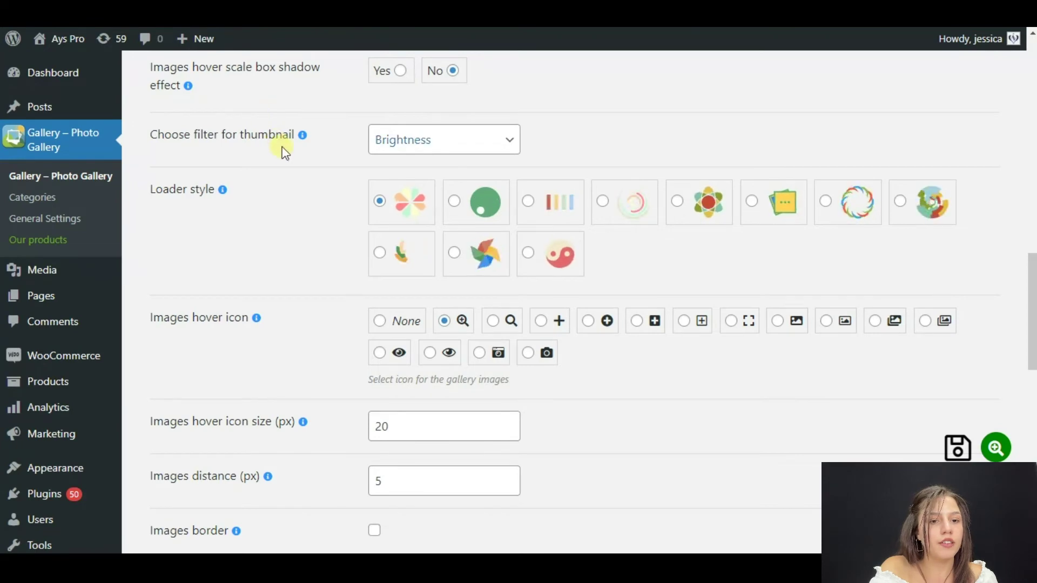
{"action": "left_click", "coordinate": [573, 273]}
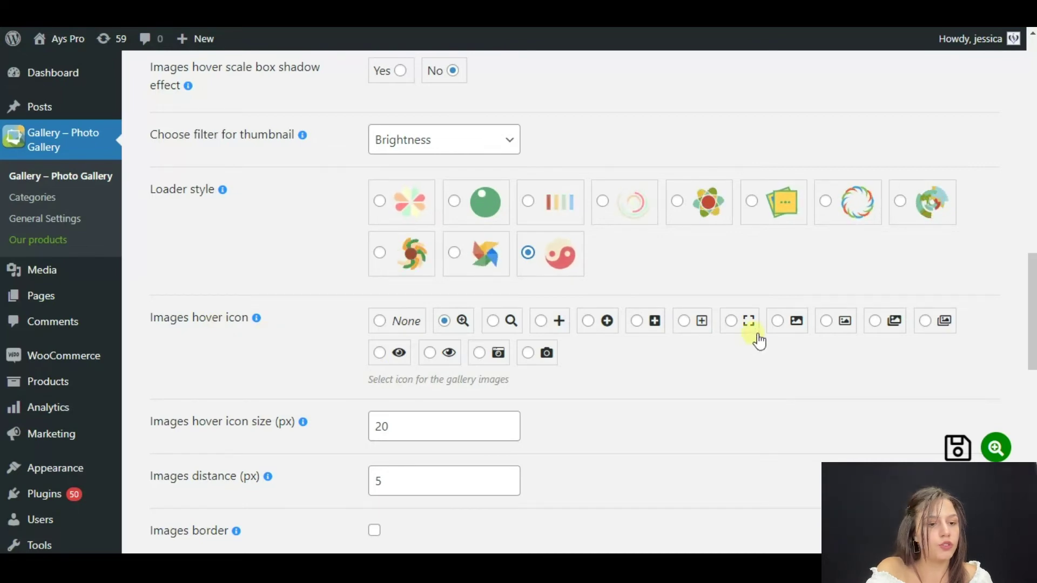
{"action": "left_click", "coordinate": [875, 321]}
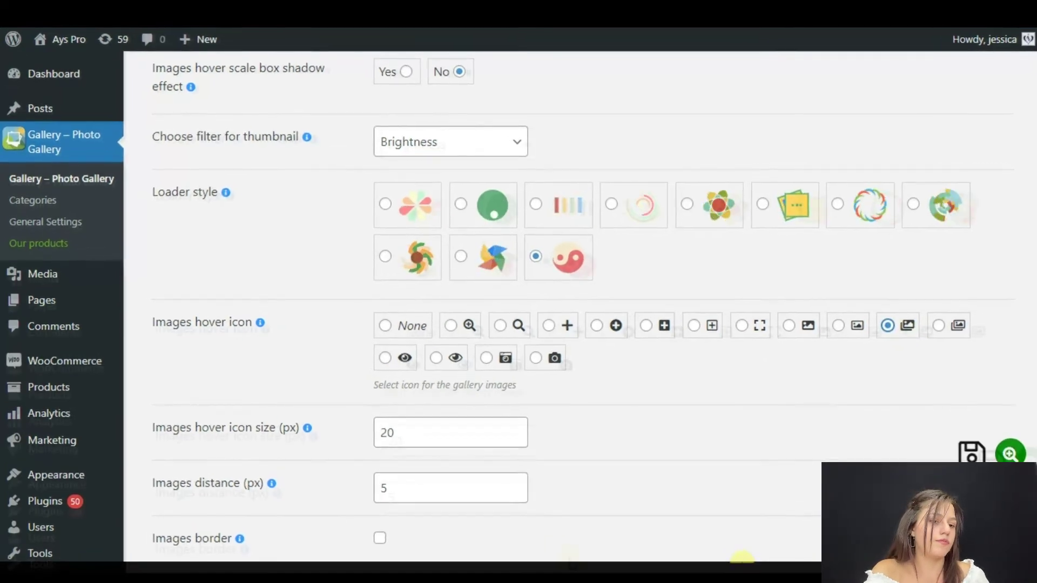
Save the gallery's style changes and open its lightbox settings
{"action": "scroll", "coordinate": [301, 284], "scroll_direction": "down", "scroll_amount": 12}
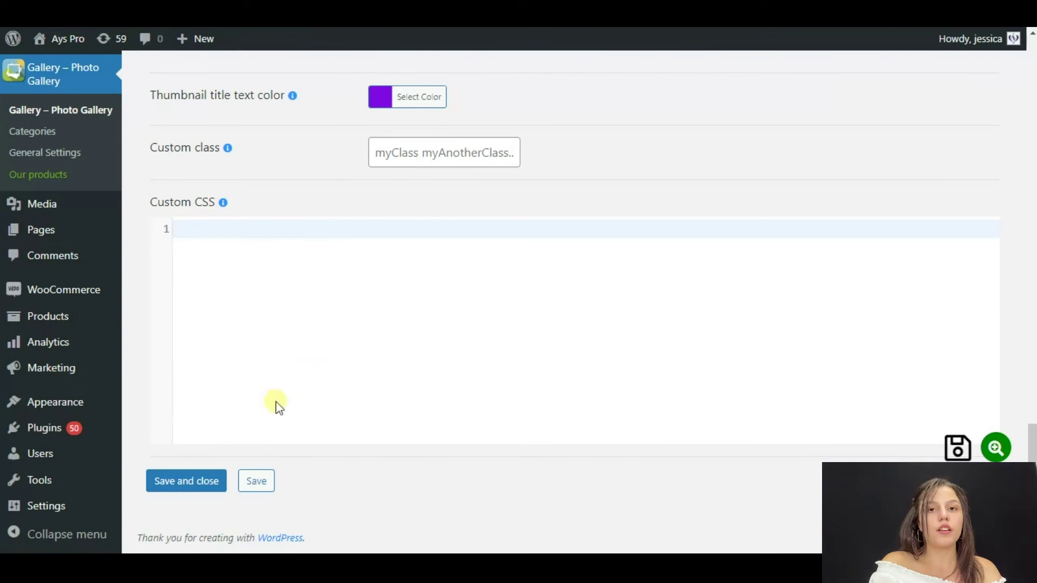
{"action": "left_click", "coordinate": [260, 486]}
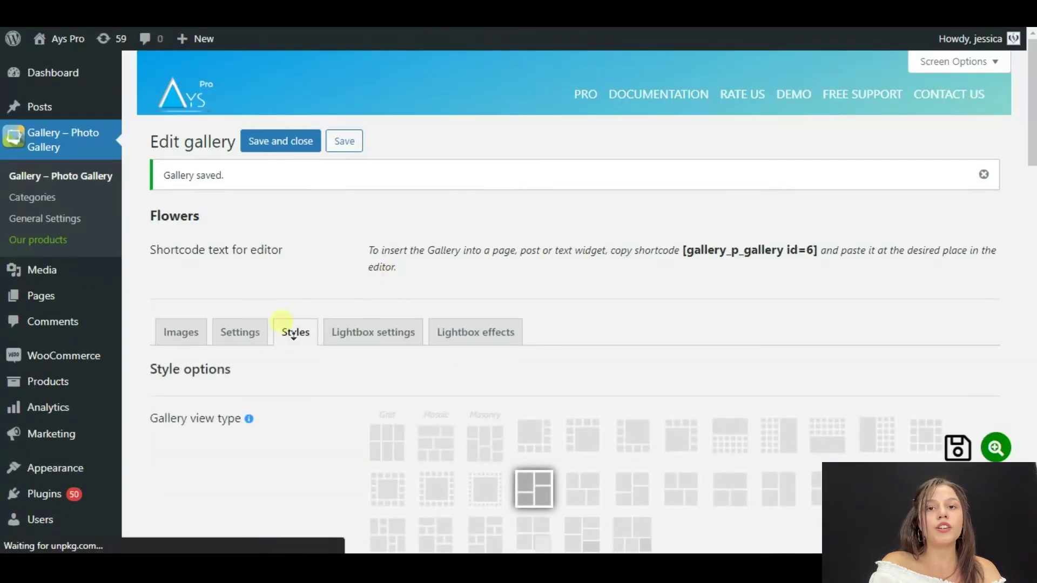
{"action": "scroll", "coordinate": [294, 319], "scroll_direction": "down", "scroll_amount": 2}
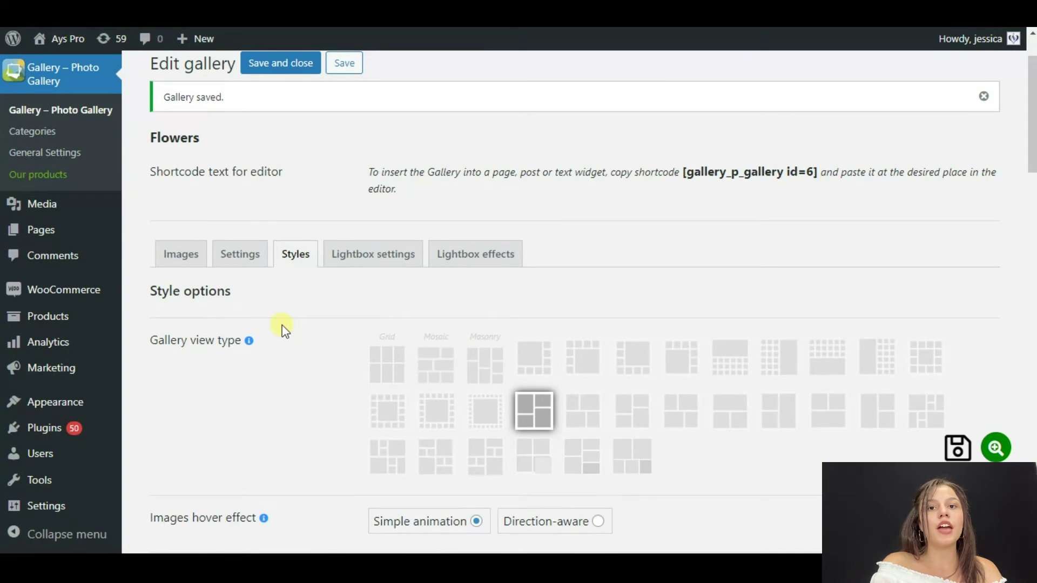
{"action": "left_click", "coordinate": [367, 254]}
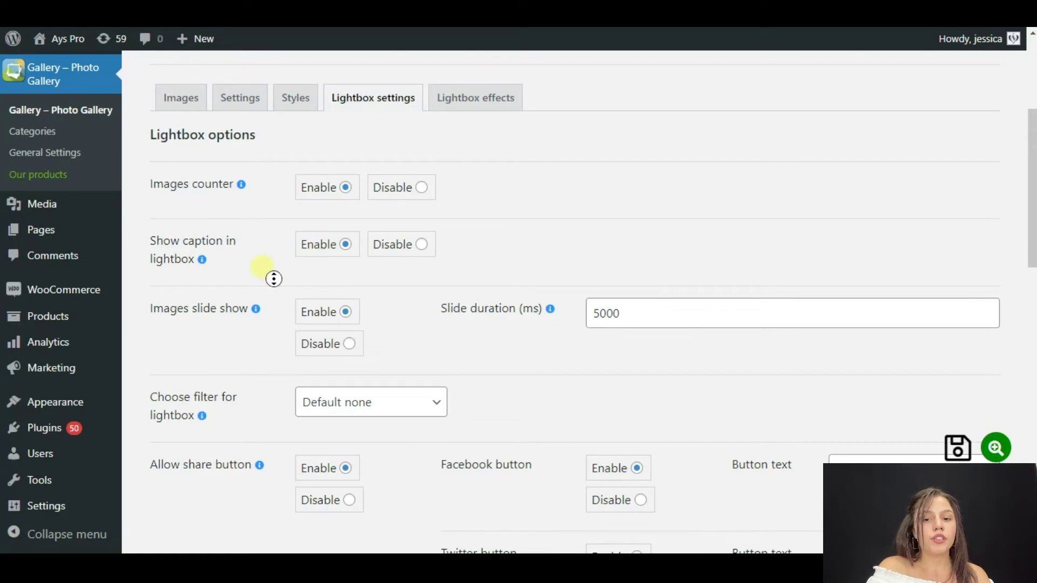
Choose the Brightness filter for the lightbox
{"action": "scroll", "coordinate": [274, 278], "scroll_direction": "down", "scroll_amount": 3}
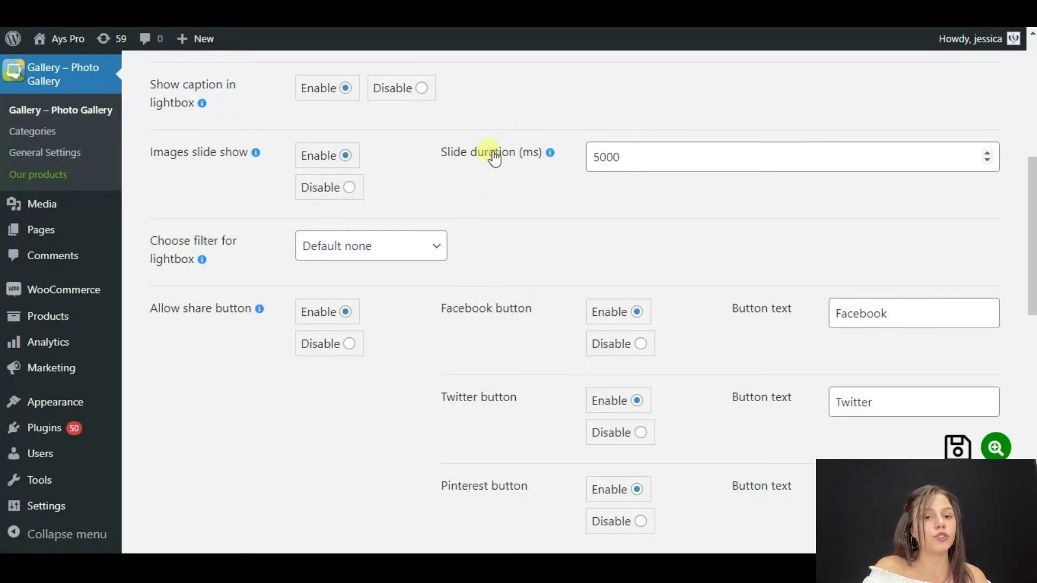
{"action": "scroll", "coordinate": [235, 204], "scroll_direction": "down", "scroll_amount": 3}
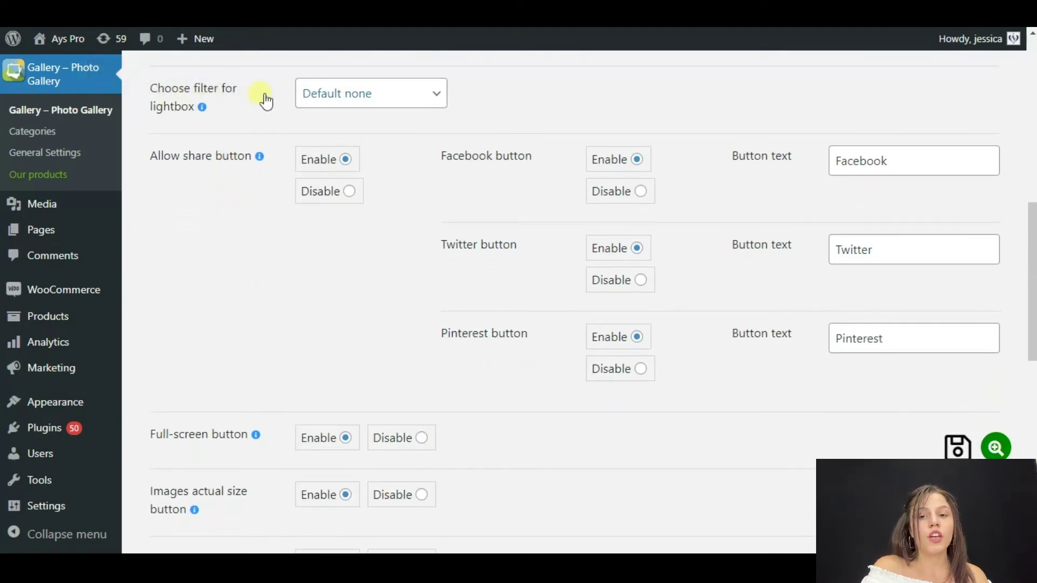
{"action": "scroll", "coordinate": [324, 173], "scroll_direction": "up", "scroll_amount": 2}
{"action": "left_click", "coordinate": [332, 177]}
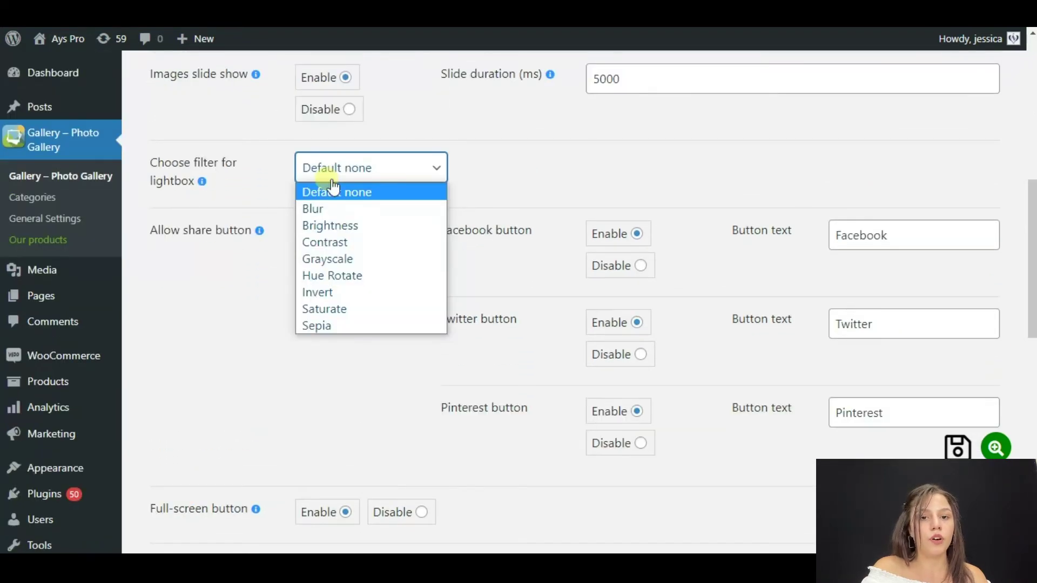
{"action": "left_click", "coordinate": [318, 226]}
Disable the Twitter and Pinterest share buttons in the lightbox options
{"action": "middle_click", "coordinate": [230, 200]}
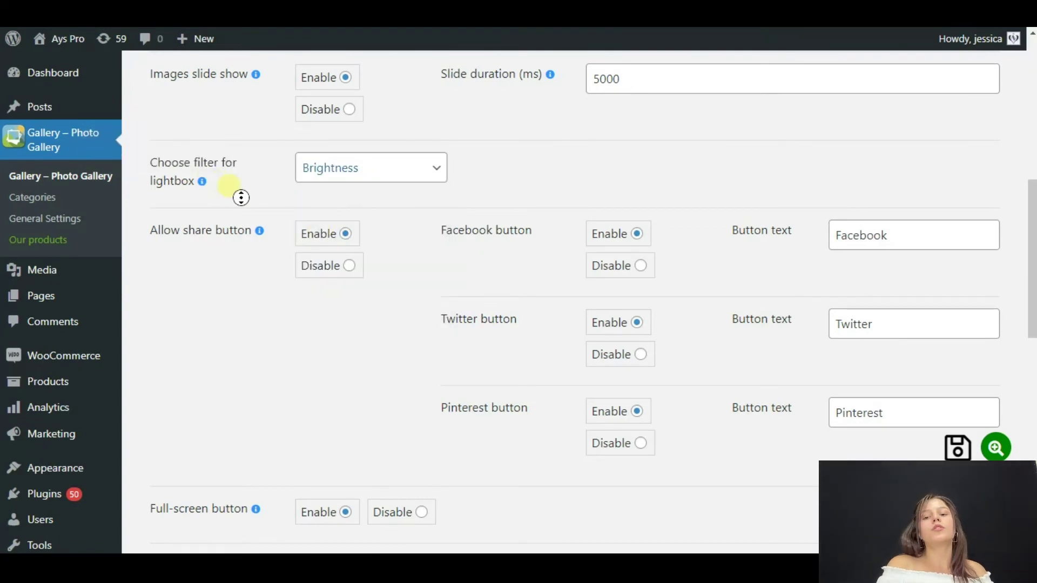
{"action": "middle_click", "coordinate": [230, 208]}
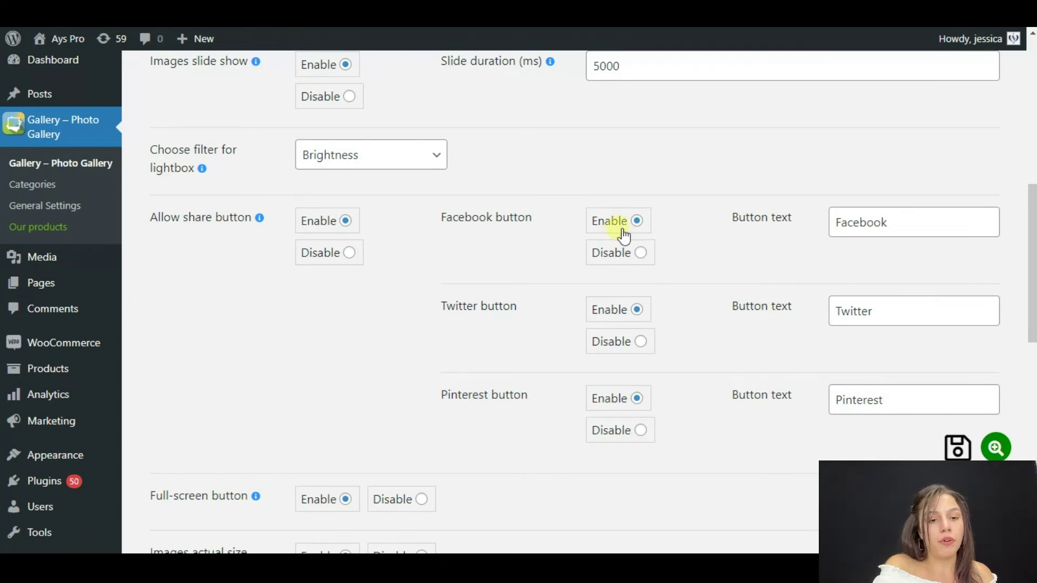
{"action": "left_click", "coordinate": [641, 342]}
{"action": "left_click", "coordinate": [641, 430]}
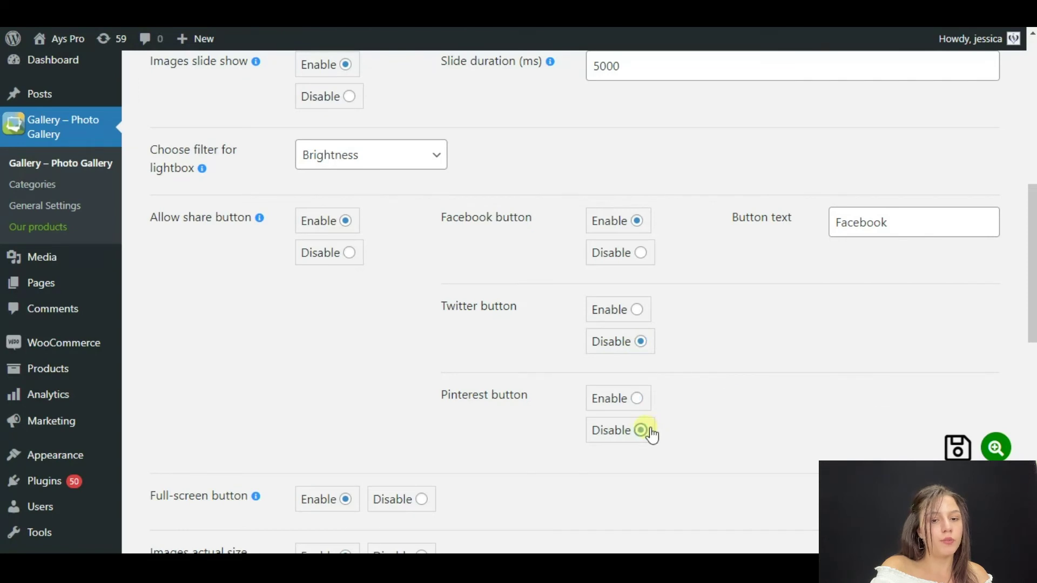
{"action": "middle_click", "coordinate": [324, 352]}
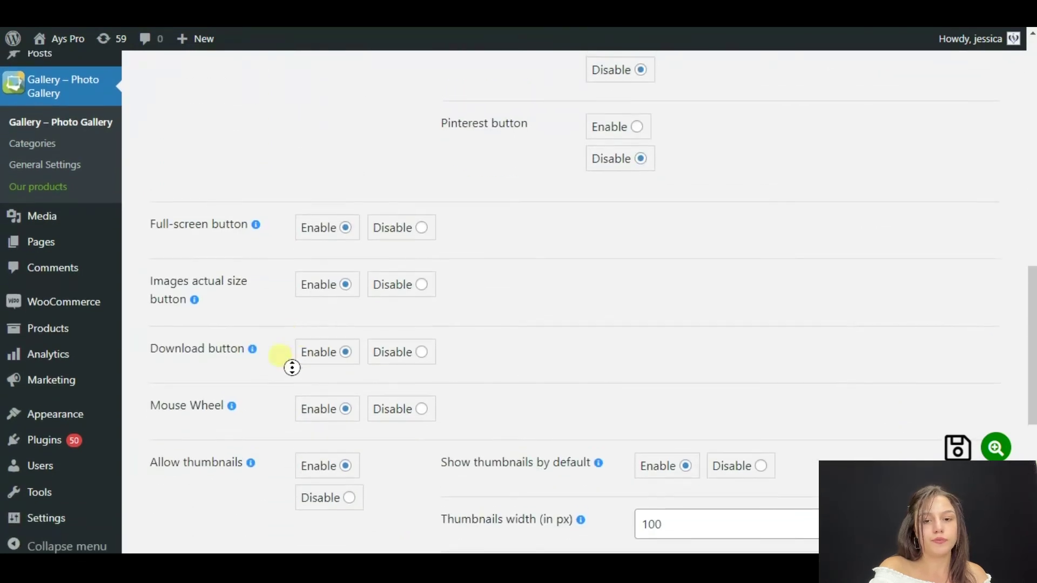
{"action": "left_click", "coordinate": [350, 327]}
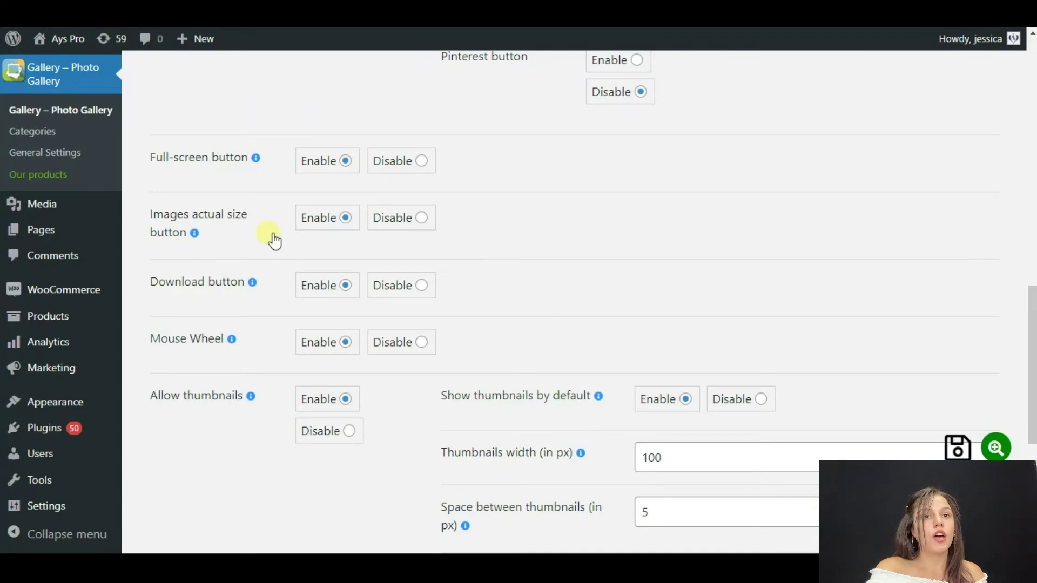
Save the gallery's lightbox settings and open its lightbox effects
{"action": "scroll", "coordinate": [592, 207], "scroll_direction": "down", "scroll_amount": 5}
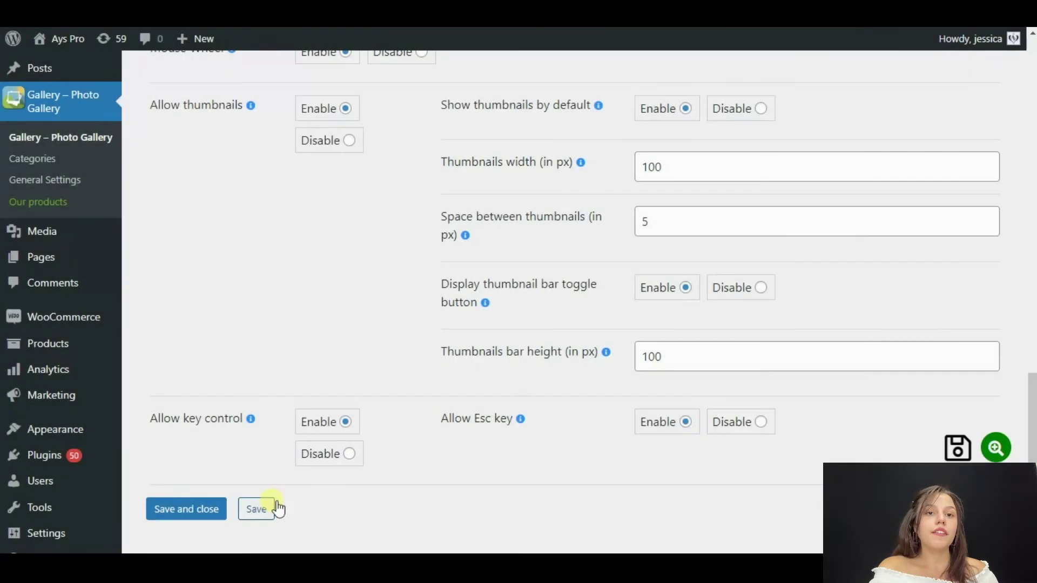
{"action": "left_click", "coordinate": [269, 512]}
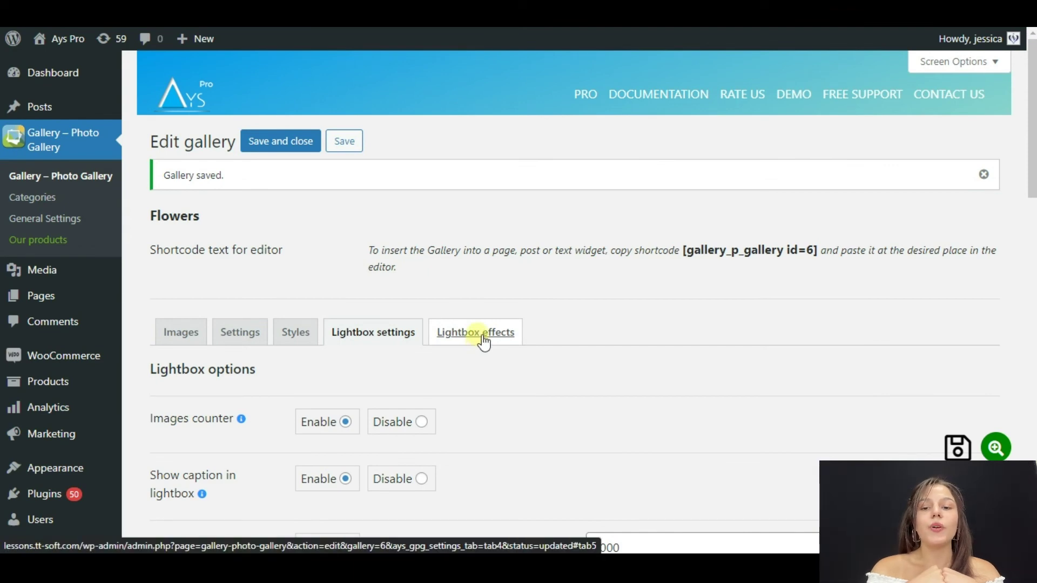
{"action": "left_click", "coordinate": [475, 338]}
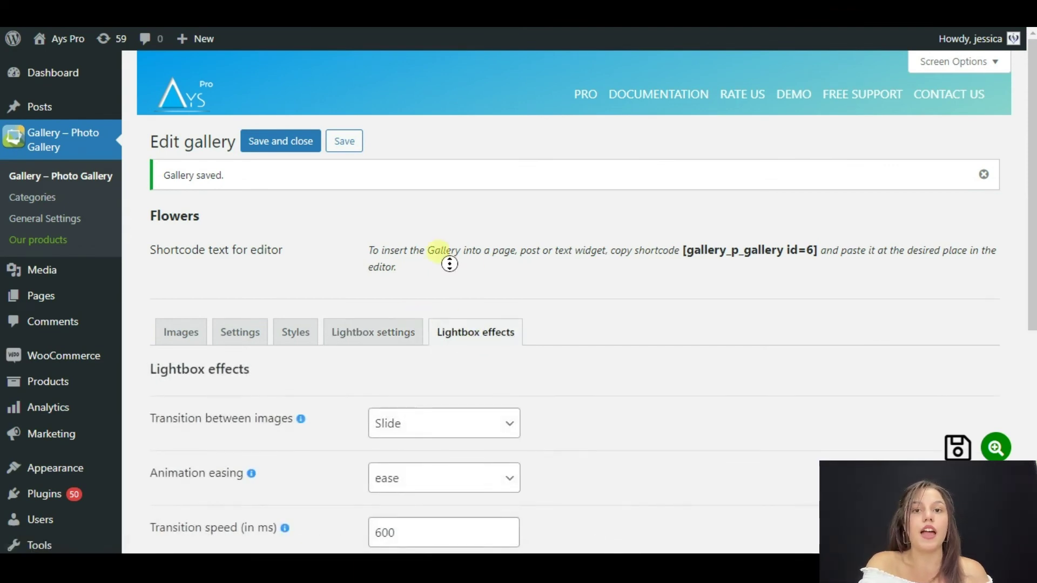
Set the lightbox transition between images to Zoom-in-big
{"action": "scroll", "coordinate": [432, 281], "scroll_direction": "down", "scroll_amount": 2}
{"action": "scroll", "coordinate": [423, 302], "scroll_direction": "down", "scroll_amount": 1}
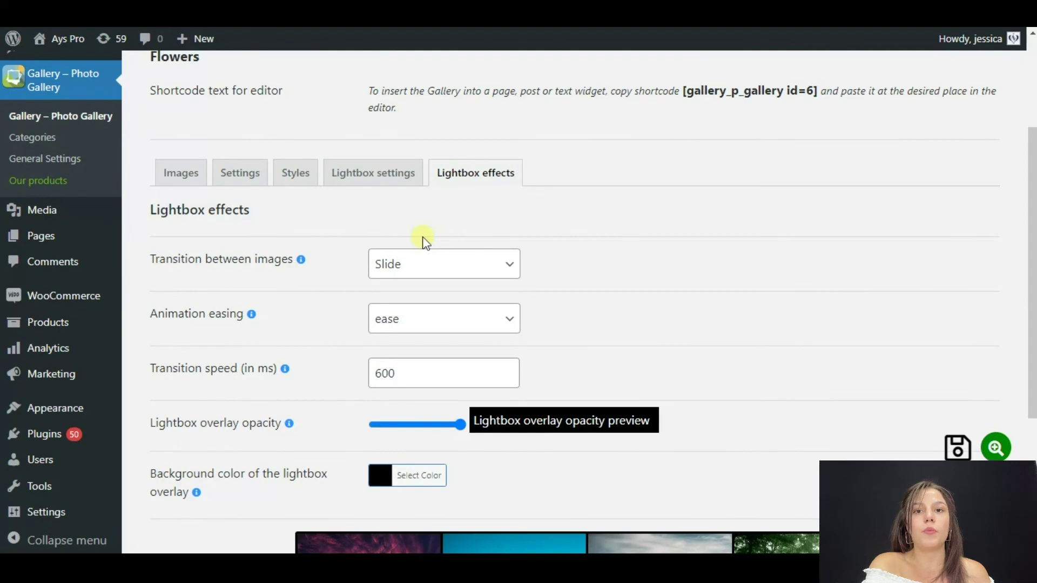
{"action": "scroll", "coordinate": [227, 181], "scroll_direction": "down", "scroll_amount": 3}
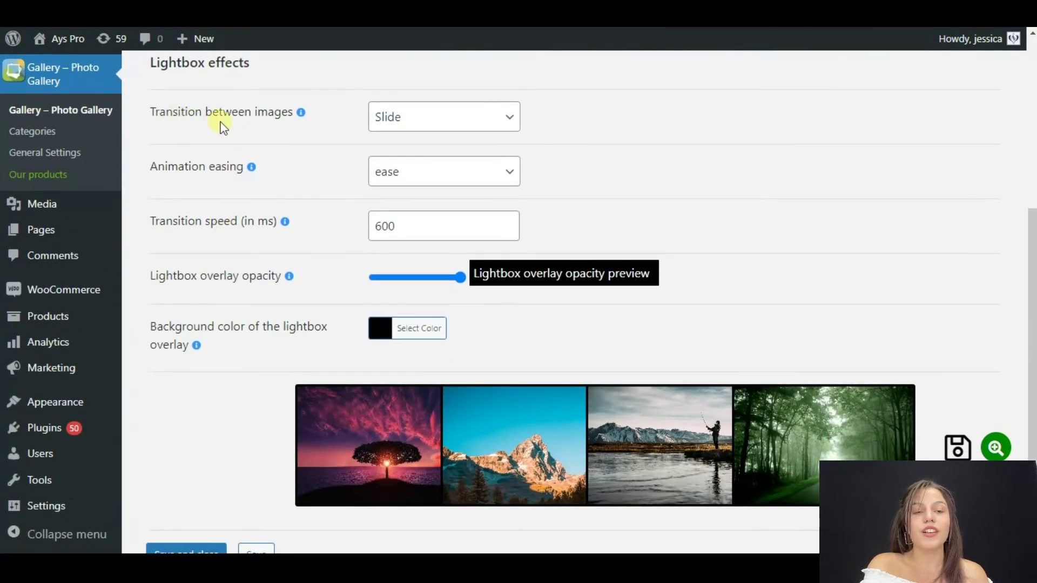
{"action": "left_click", "coordinate": [399, 123]}
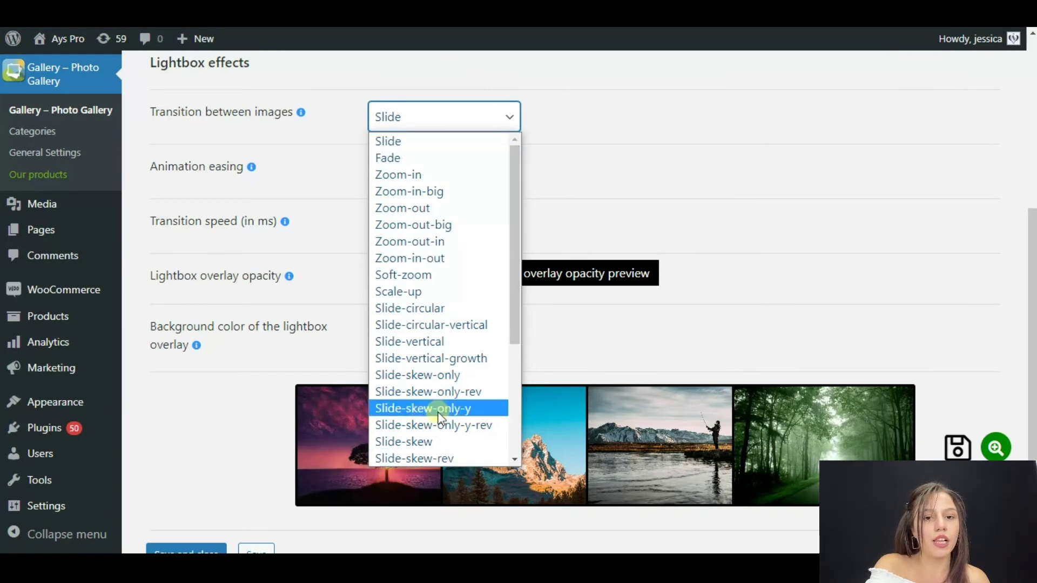
{"action": "scroll", "coordinate": [516, 187], "scroll_direction": "down", "scroll_amount": 3}
{"action": "scroll", "coordinate": [518, 302], "scroll_direction": "up", "scroll_amount": 2}
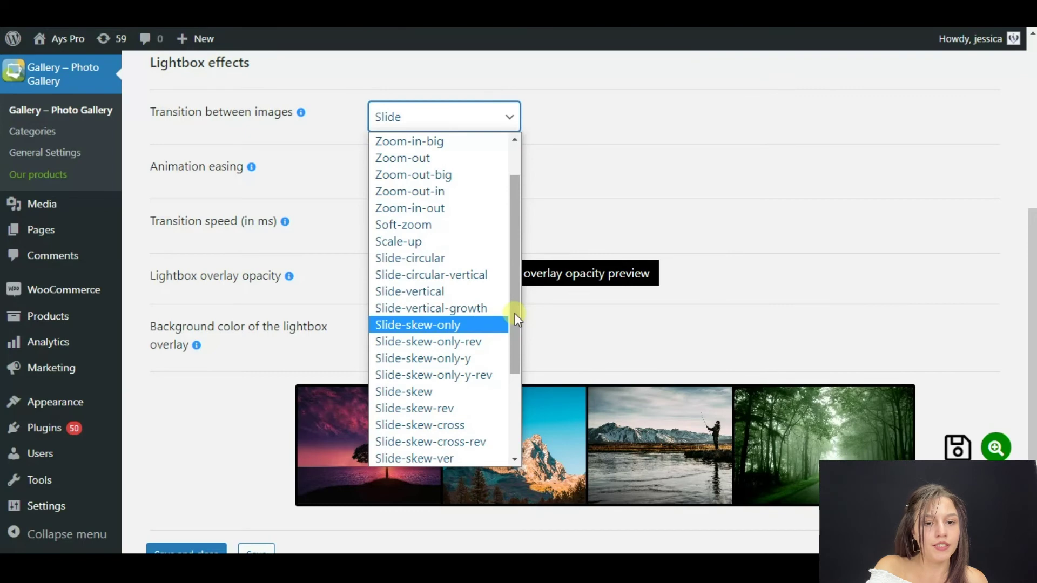
{"action": "scroll", "coordinate": [517, 291], "scroll_direction": "up", "scroll_amount": 1}
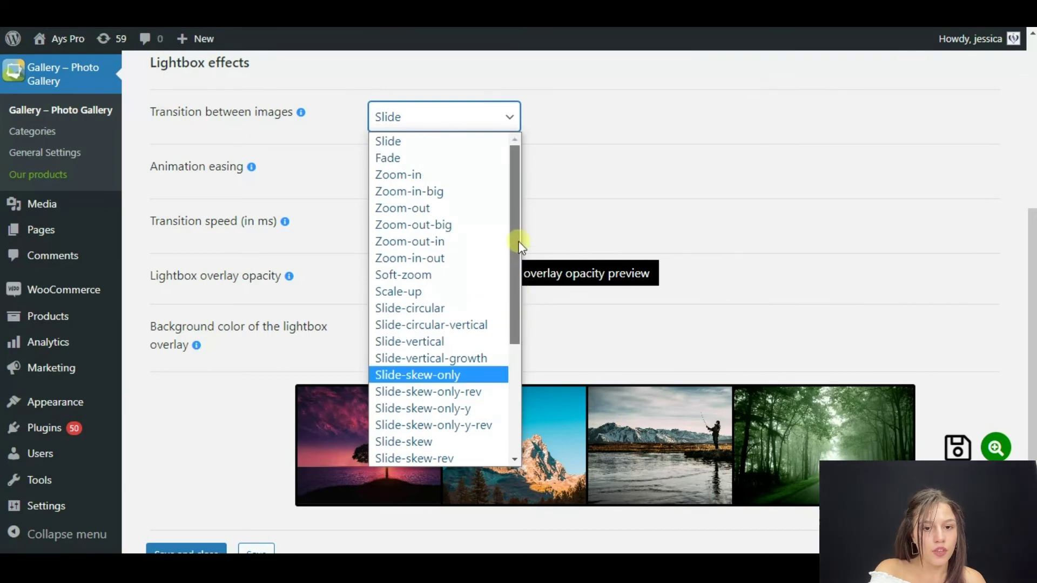
{"action": "left_click", "coordinate": [415, 191]}
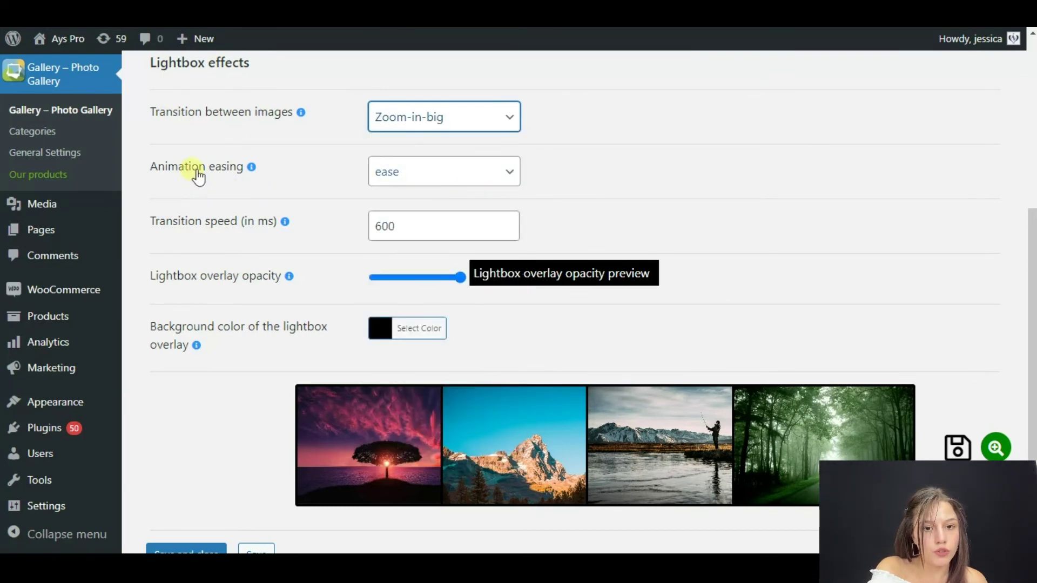
Set the lightbox animation easing to ease-in
{"action": "left_click", "coordinate": [405, 174]}
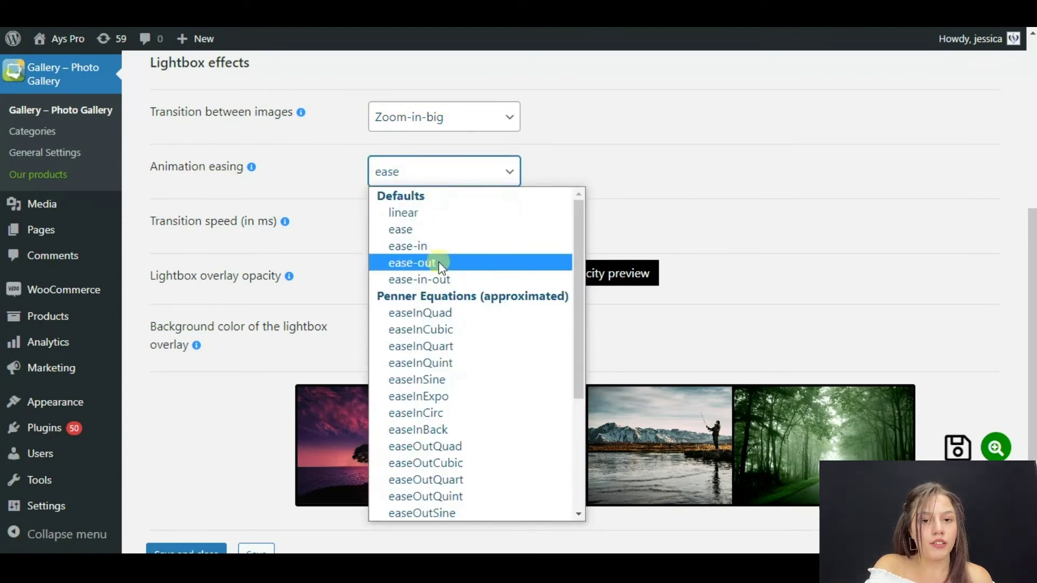
{"action": "left_click_drag", "start_coordinate": [578, 285], "coordinate": [578, 391]}
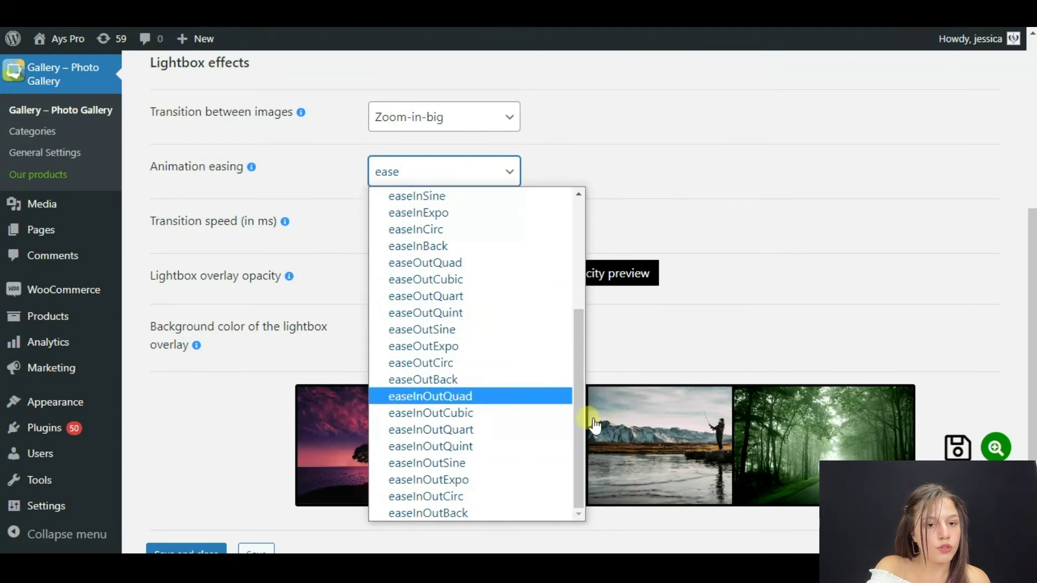
{"action": "left_click_drag", "start_coordinate": [582, 419], "coordinate": [573, 270]}
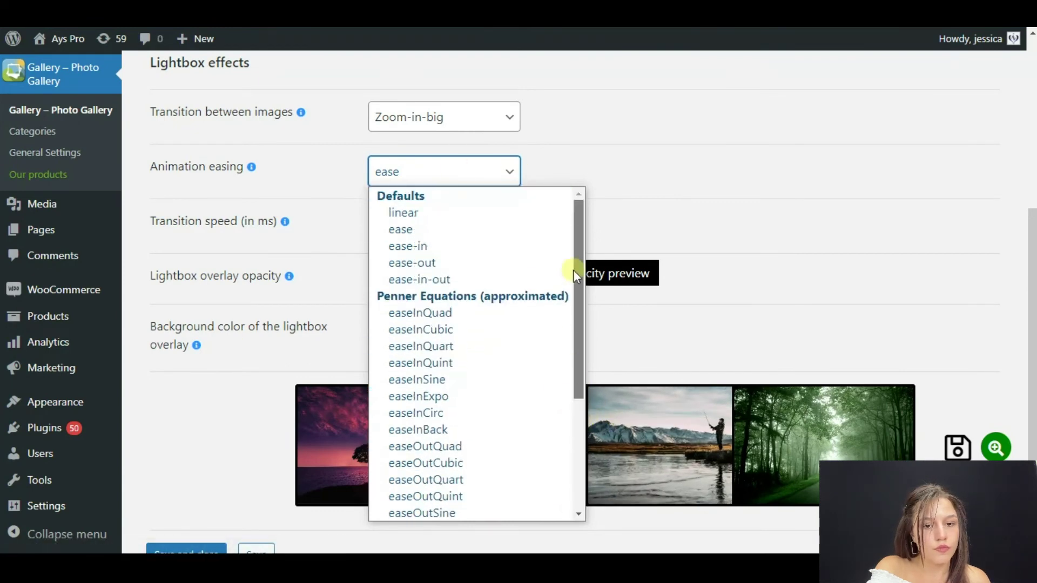
{"action": "left_click", "coordinate": [427, 247]}
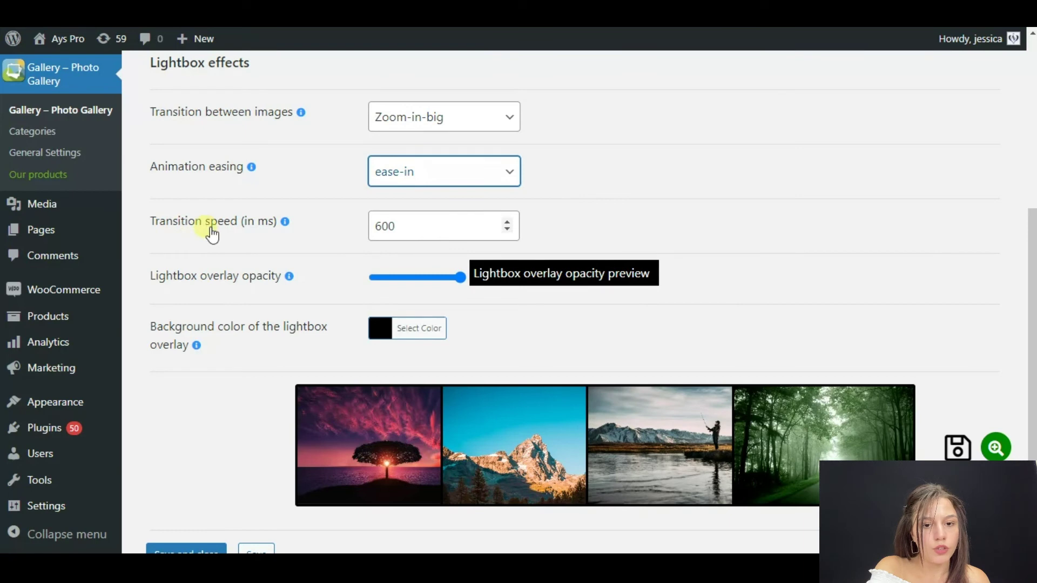
Lower the lightbox overlay opacity to slightly more than half
{"action": "left_click", "coordinate": [318, 237]}
{"action": "scroll", "coordinate": [298, 267], "scroll_direction": "down", "scroll_amount": 1}
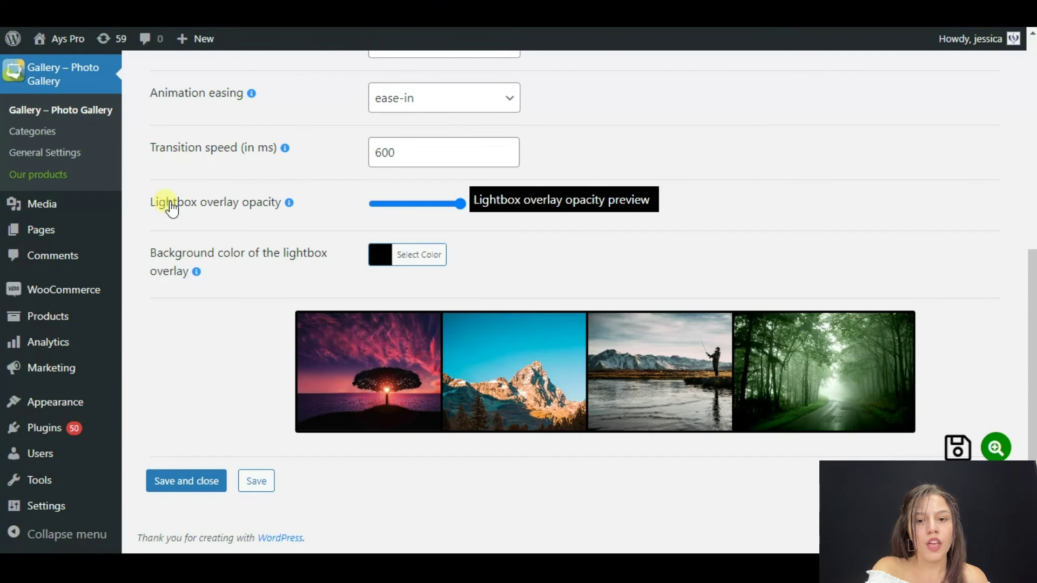
{"action": "left_click_drag", "start_coordinate": [458, 195], "coordinate": [427, 219]}
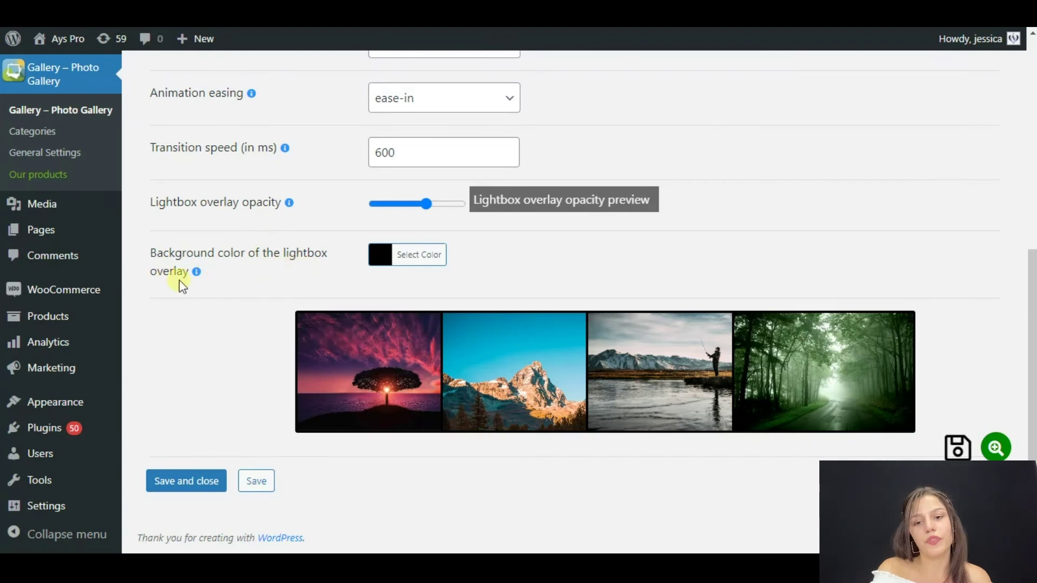
Change the lightbox overlay's background color to bright magenta, and save and close the gallery
{"action": "left_click", "coordinate": [389, 265]}
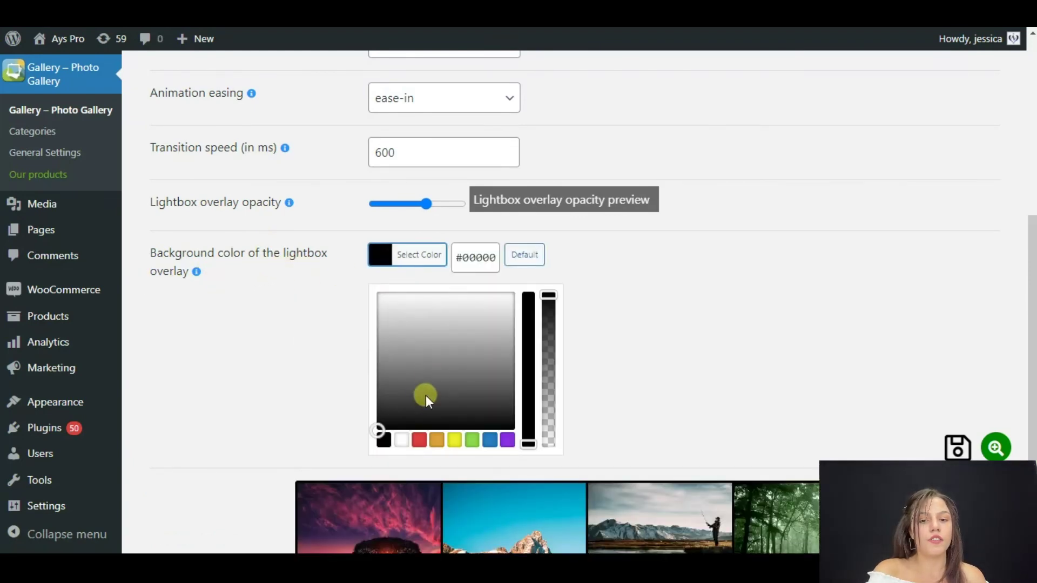
{"action": "left_click", "coordinate": [501, 442]}
{"action": "mouse_move", "coordinate": [493, 319]}
{"action": "left_mouse_down"}
{"action": "mouse_move", "coordinate": [503, 339]}
{"action": "mouse_move", "coordinate": [508, 323]}
{"action": "left_mouse_up"}
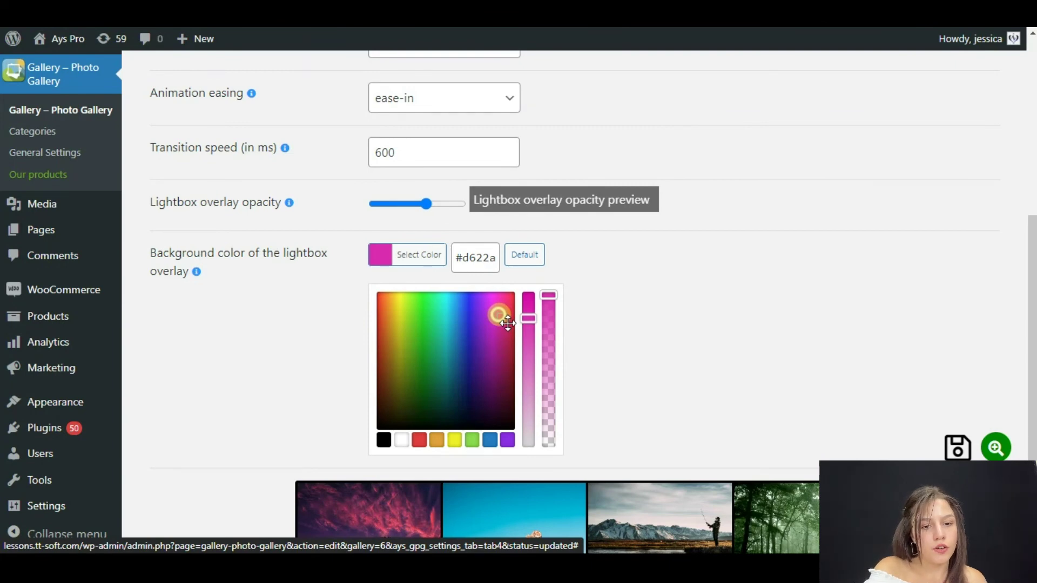
{"action": "left_click_drag", "start_coordinate": [508, 323], "coordinate": [531, 312]}
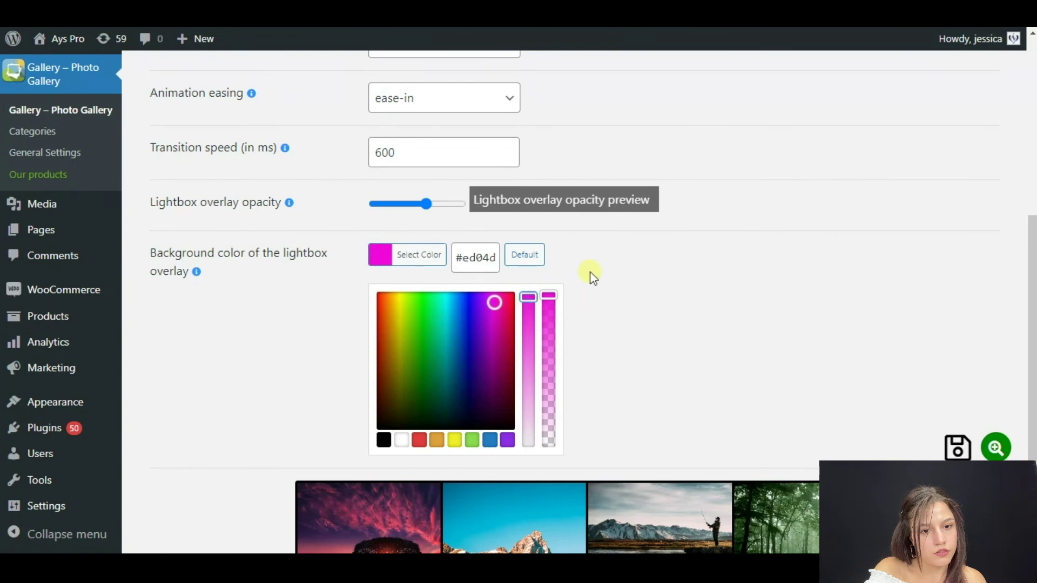
{"action": "left_click", "coordinate": [587, 274]}
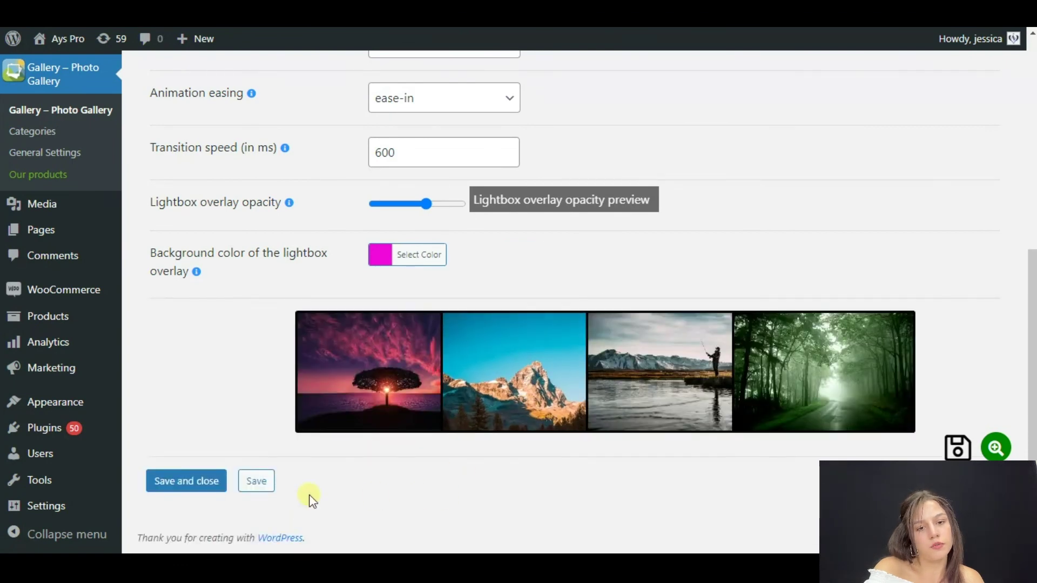
{"action": "left_click", "coordinate": [218, 485]}
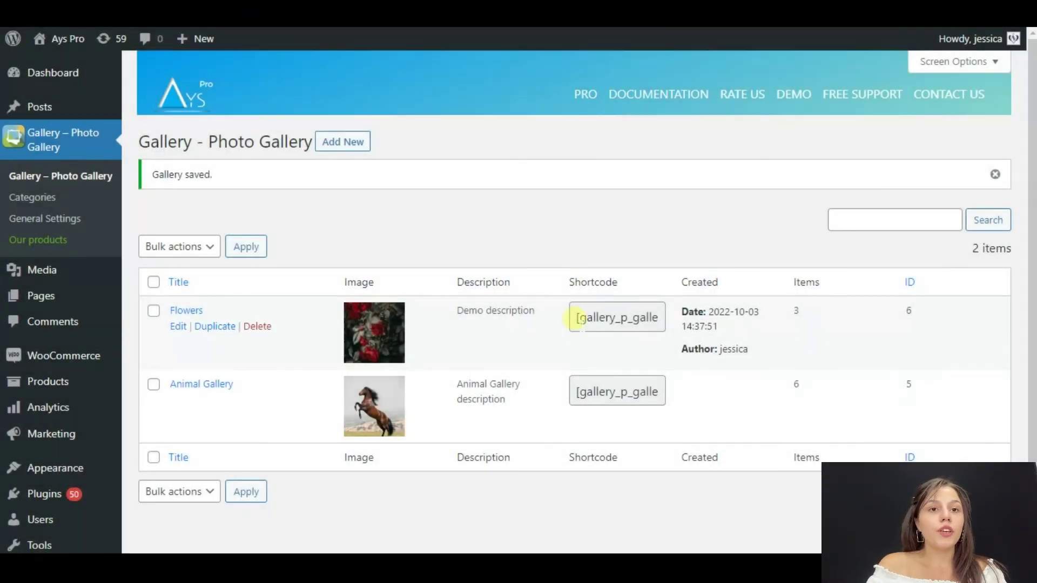
Copy the Flowers gallery's shortcode [gallery_p_gallery id=6] into a new post and view the gallery on the post's page
{"action": "left_click_drag", "start_coordinate": [576, 318], "coordinate": [660, 318]}
{"action": "key", "text": "ctrl+c"}
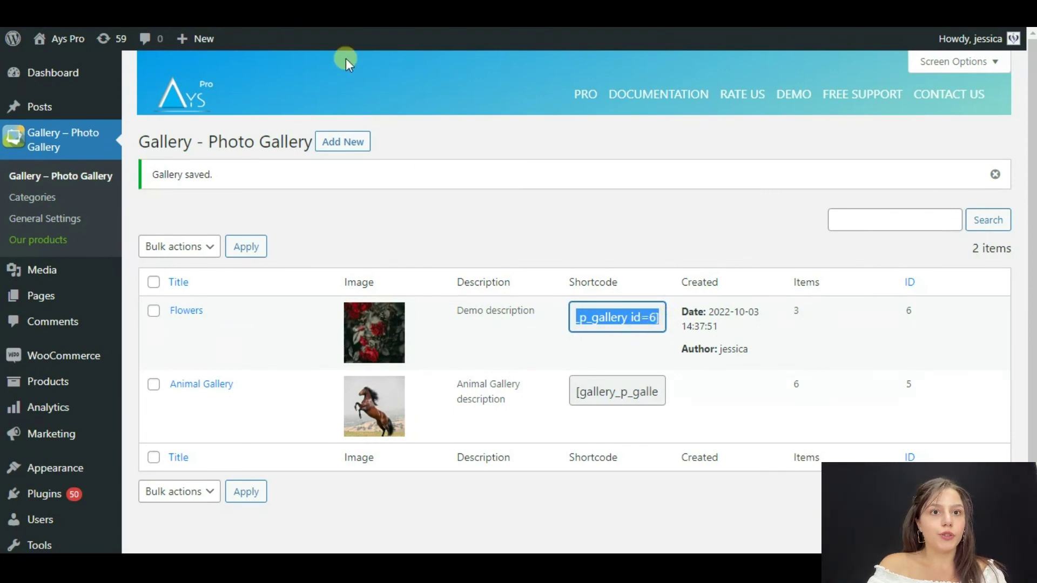
{"action": "mouse_move", "coordinate": [46, 108]}
{"action": "left_click", "coordinate": [159, 134]}
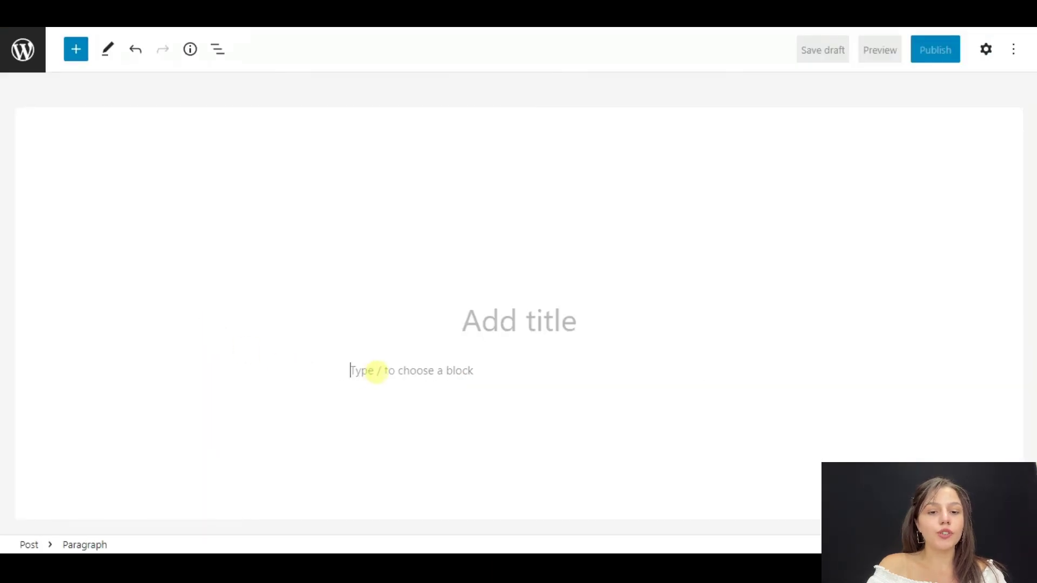
{"action": "key", "text": "ctrl+v"}
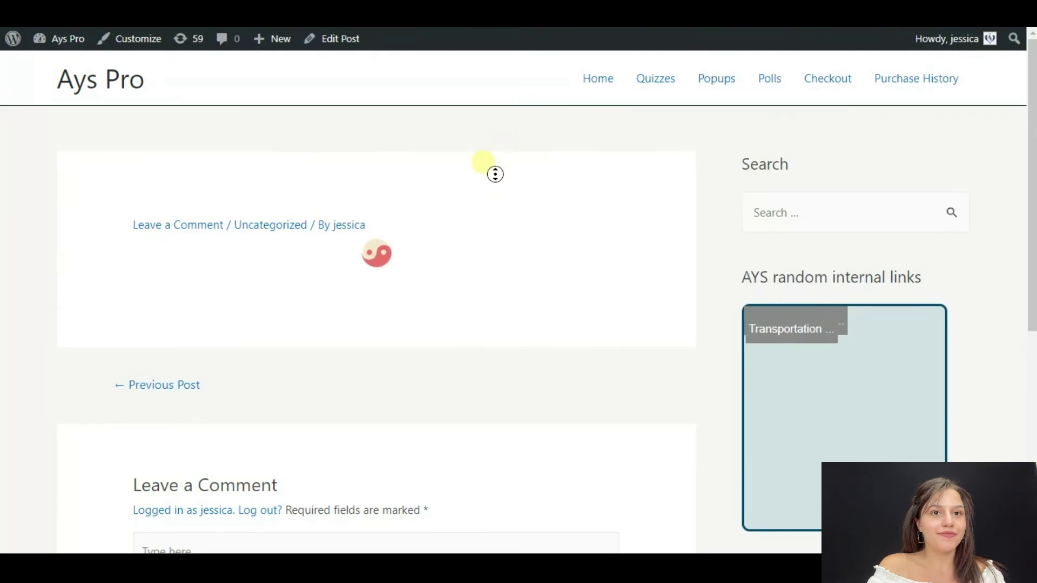
{"action": "scroll", "coordinate": [495, 174], "scroll_direction": "down", "scroll_amount": 5}
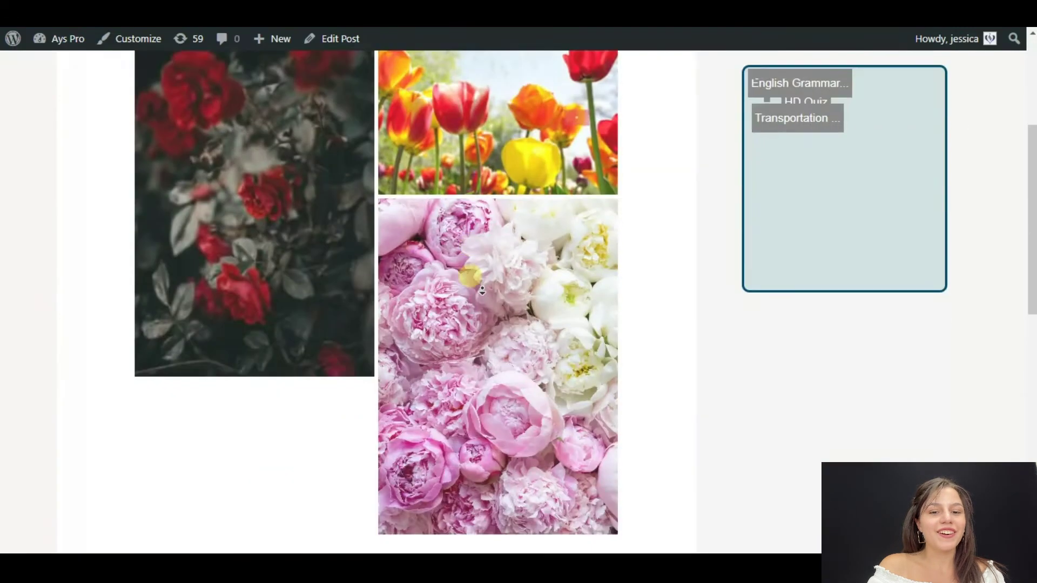